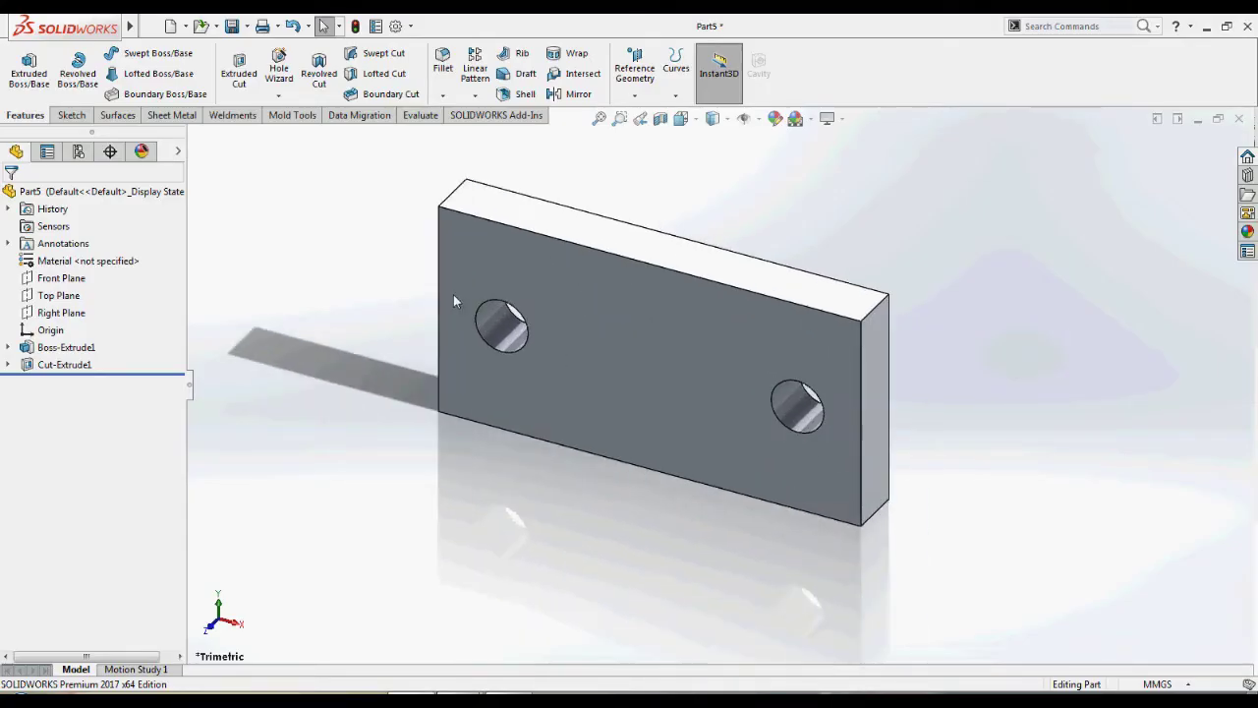
Insert a design table through Insert > Tables > Design Table, keeping the Auto-create option
middle_drag(453, 294, 581, 267)
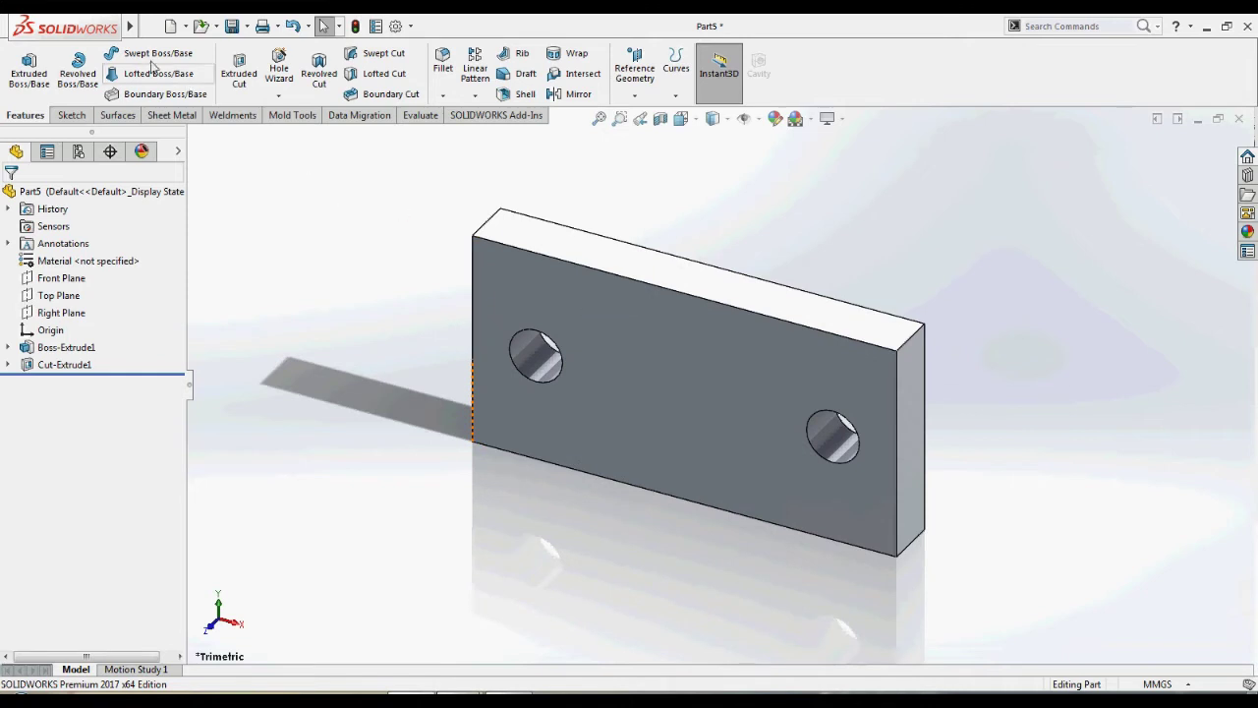
mouse_move(131, 30)
click(208, 28)
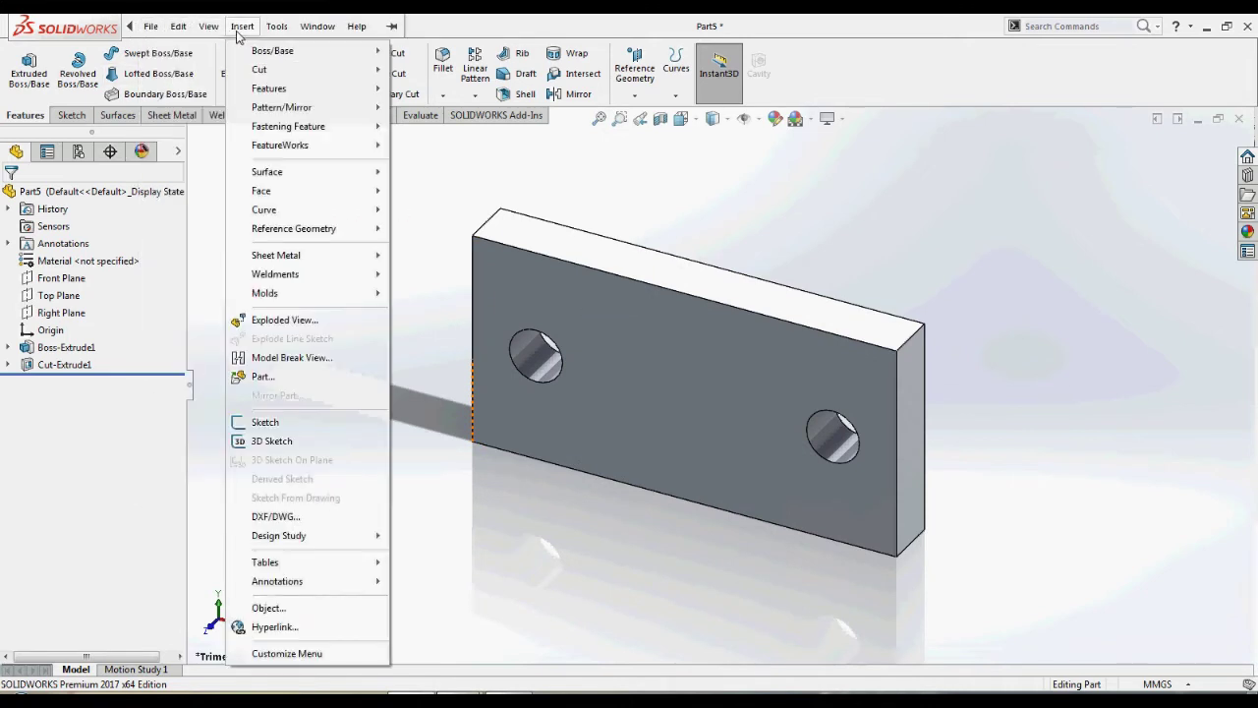
click(237, 34)
click(238, 35)
mouse_move(324, 562)
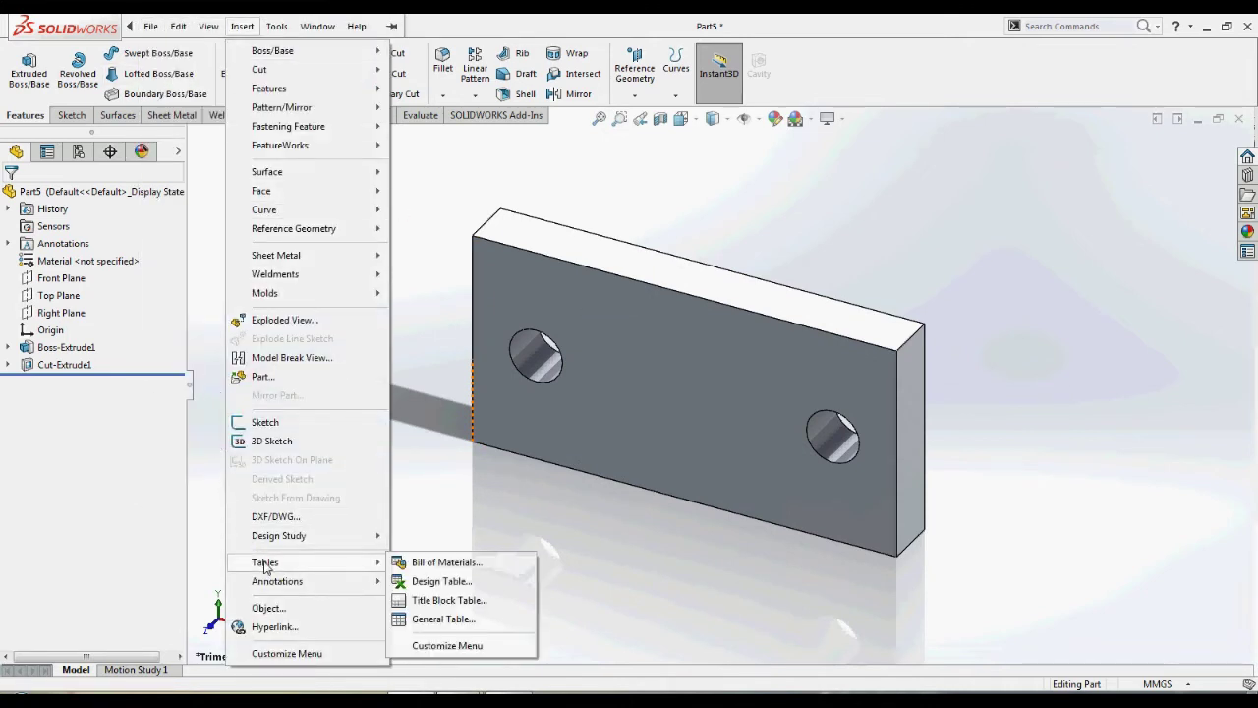
click(418, 584)
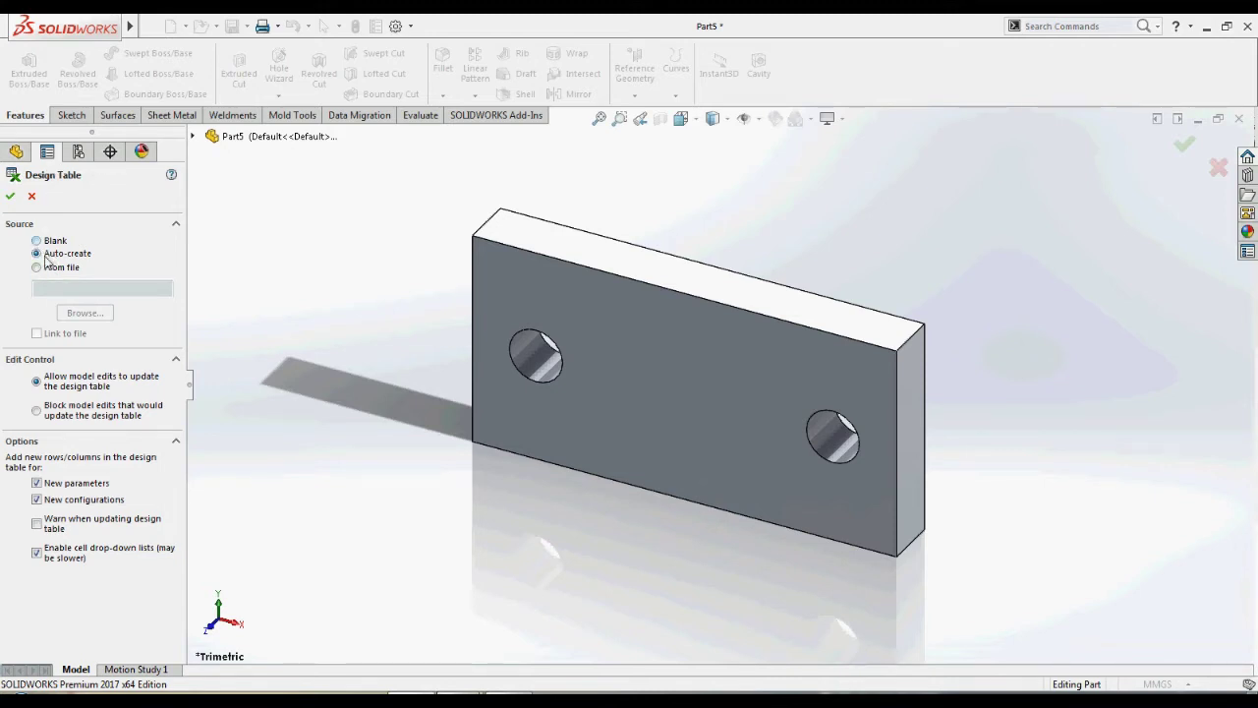
click(41, 270)
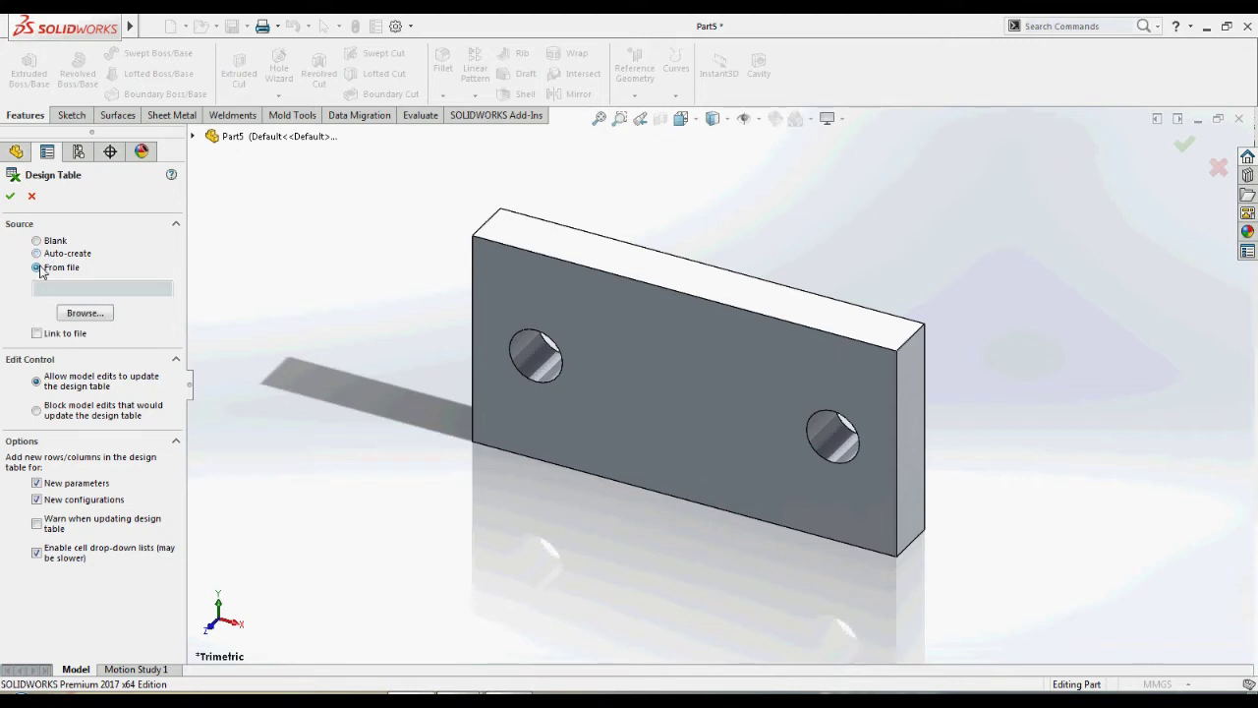
click(37, 253)
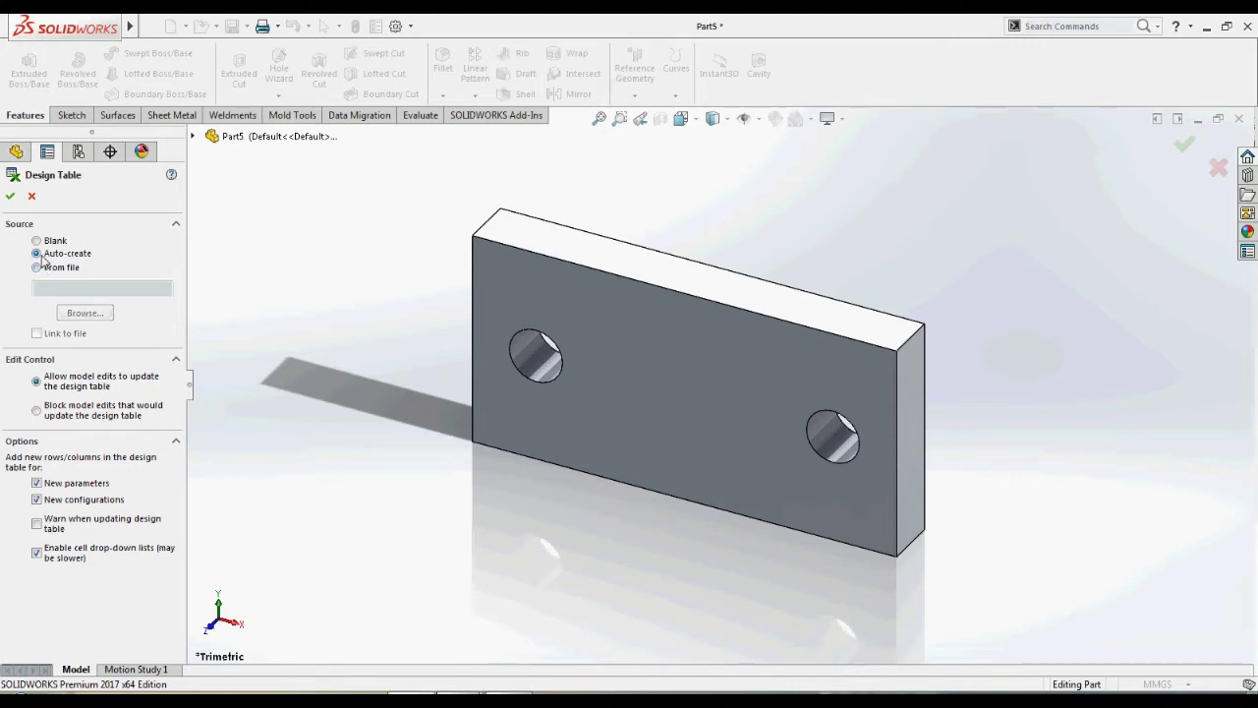
click(11, 198)
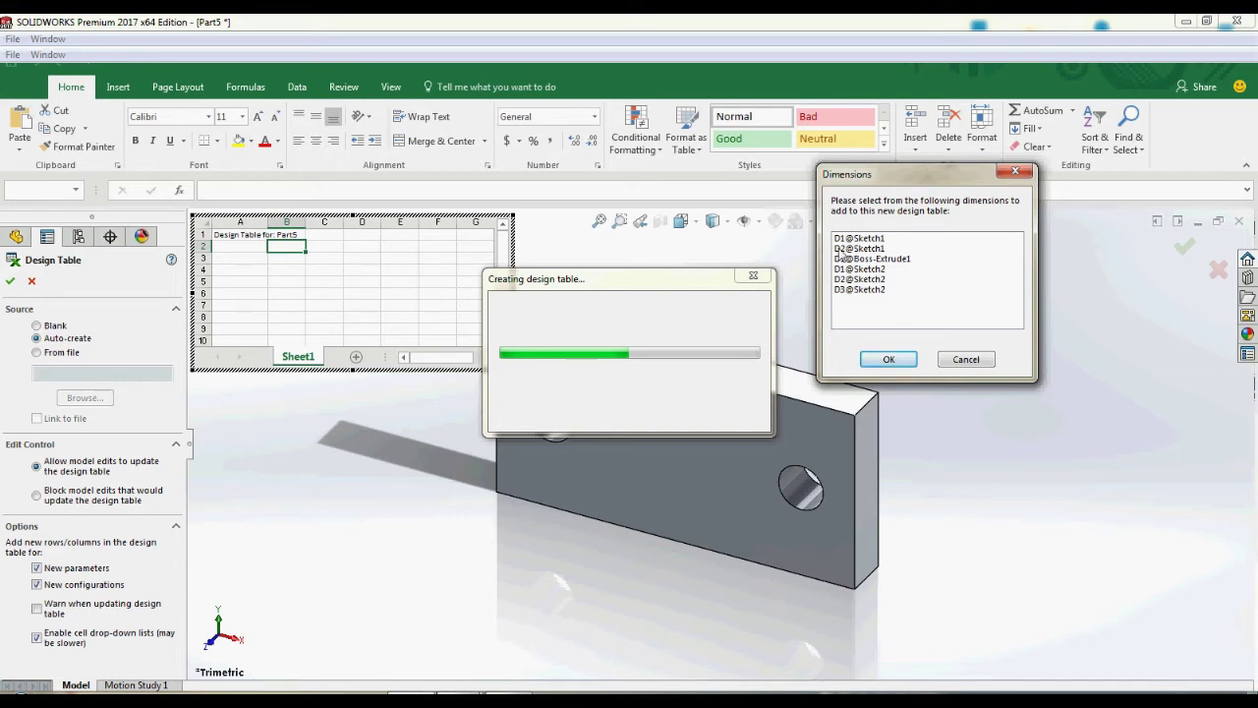
Select D1@Sketch1, D2@Sketch1, D1@Boss-Extrude1 and D1@Sketch2 for the design table
click(852, 239)
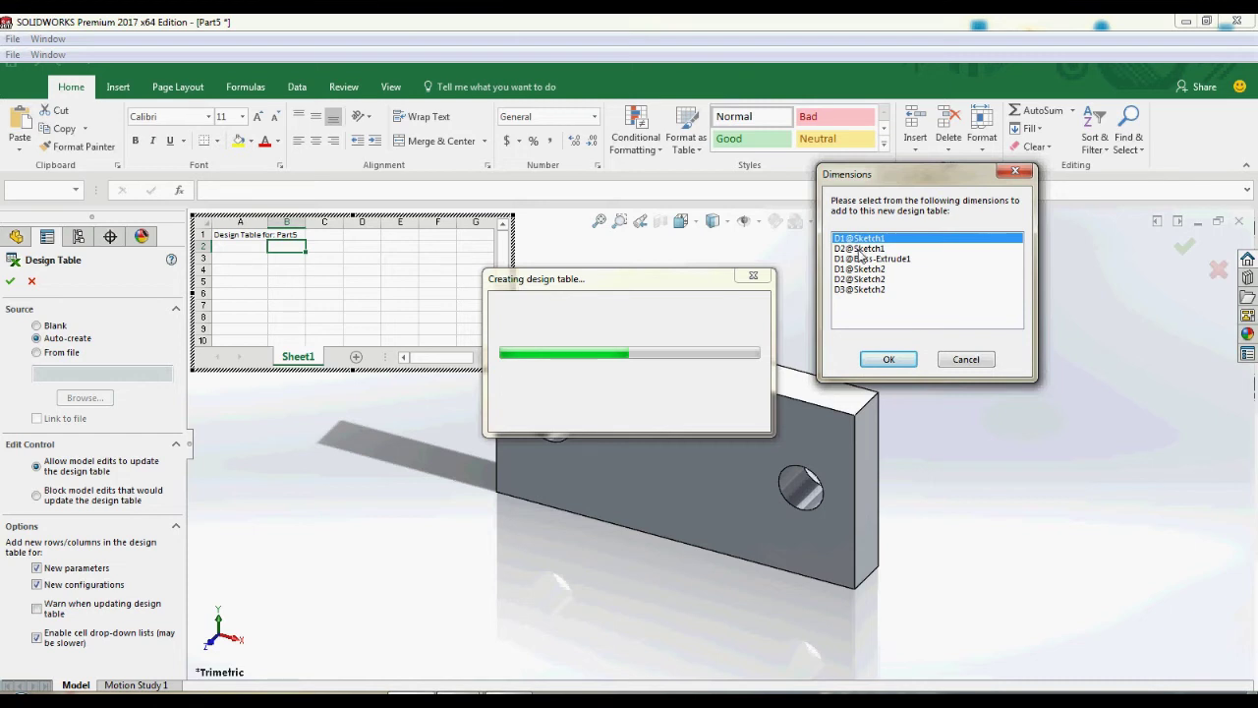
ctrl+click(860, 250)
ctrl+click(883, 259)
ctrl+click(882, 269)
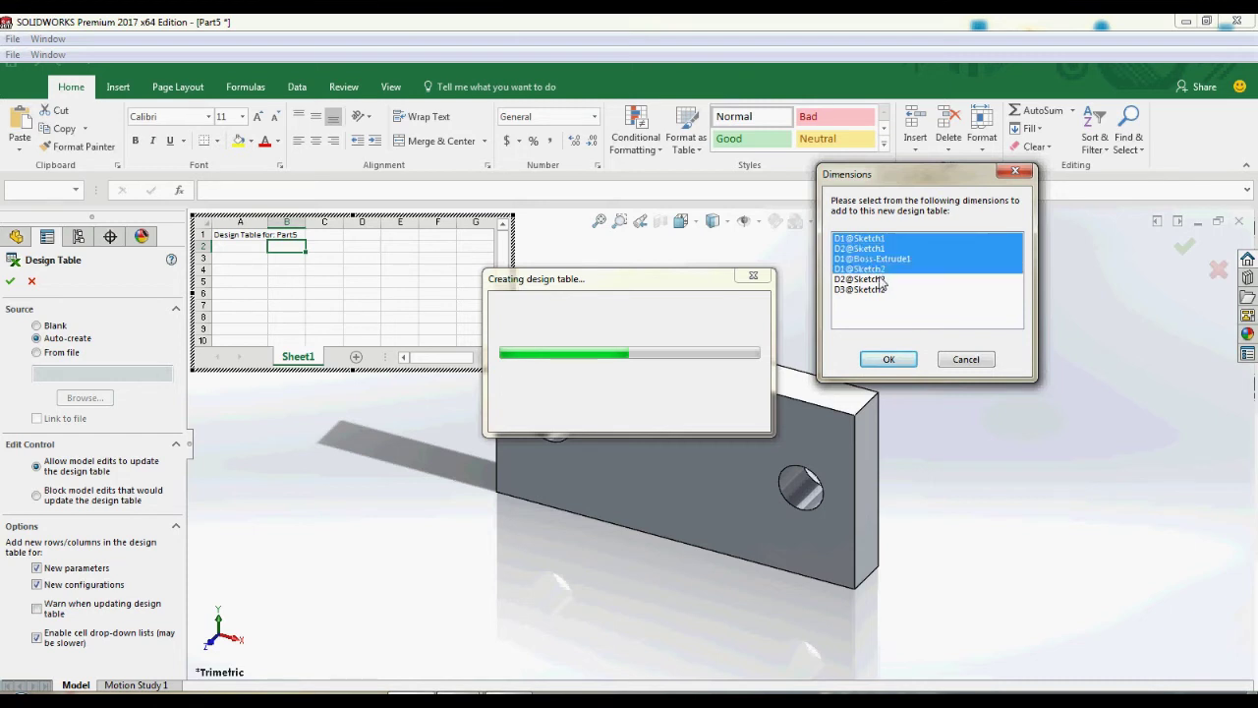
Confirm the chosen dimensions, enlarge the embedded table, then close it
click(885, 359)
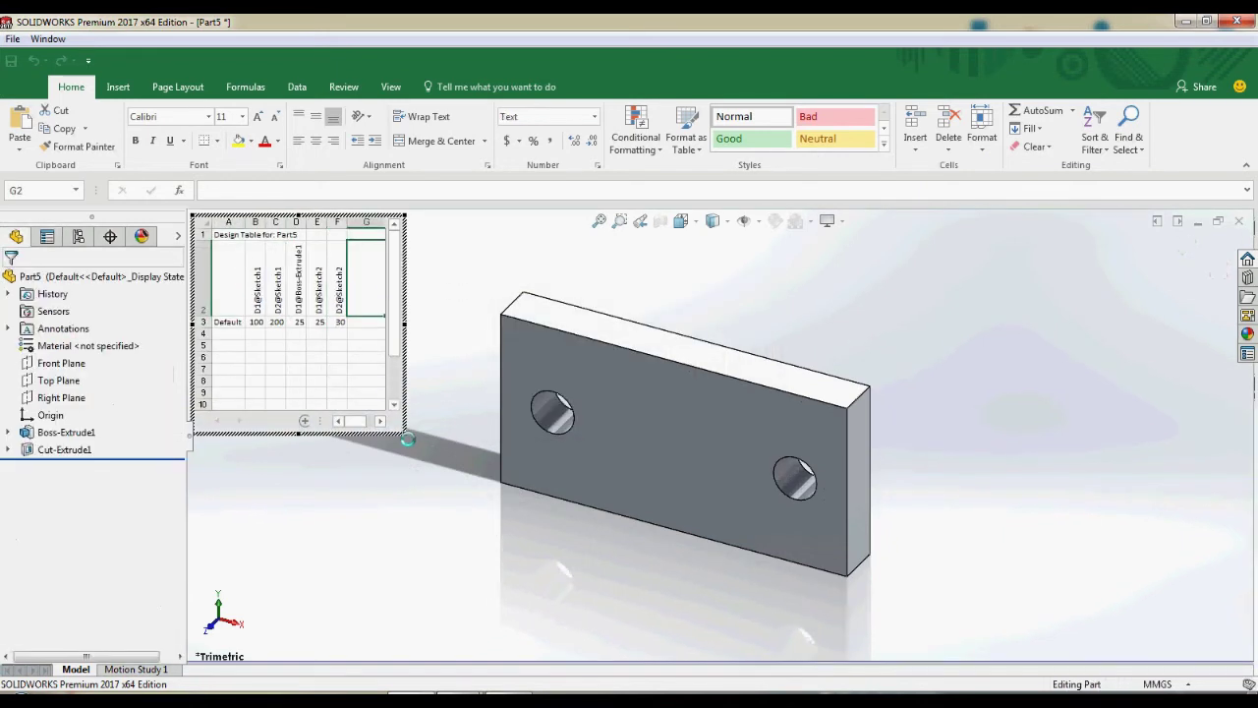
drag(407, 439, 518, 500)
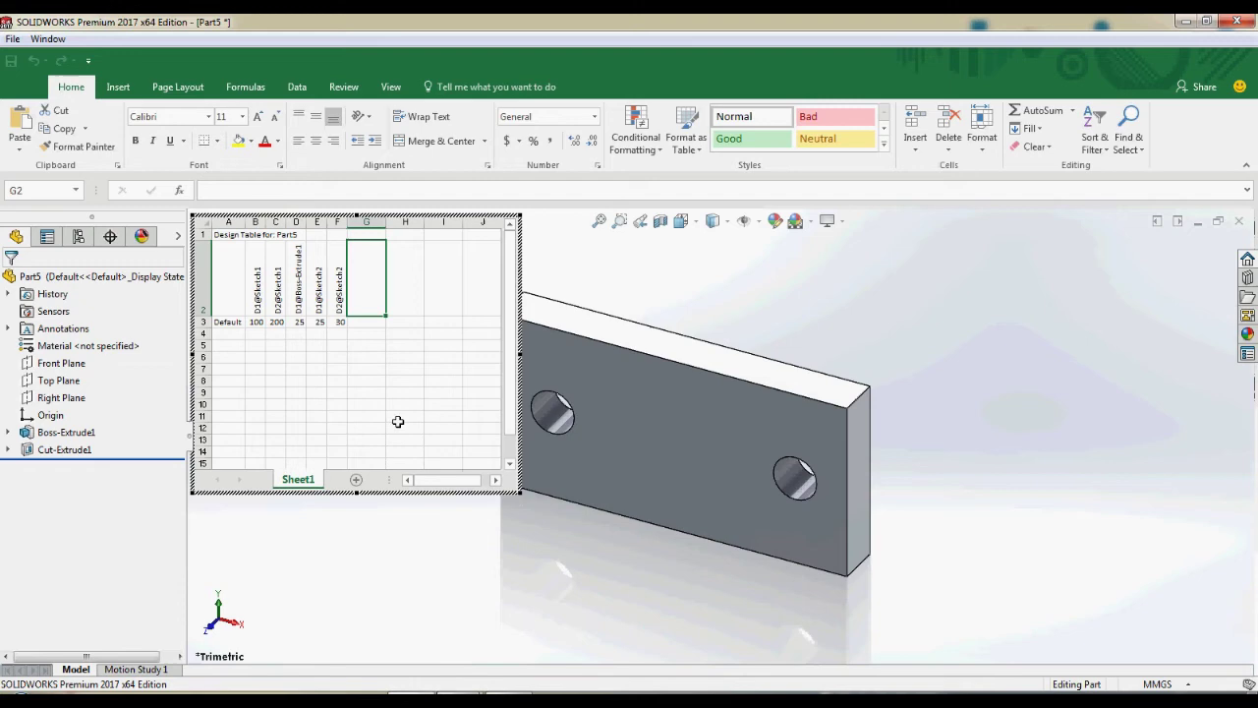
click(491, 530)
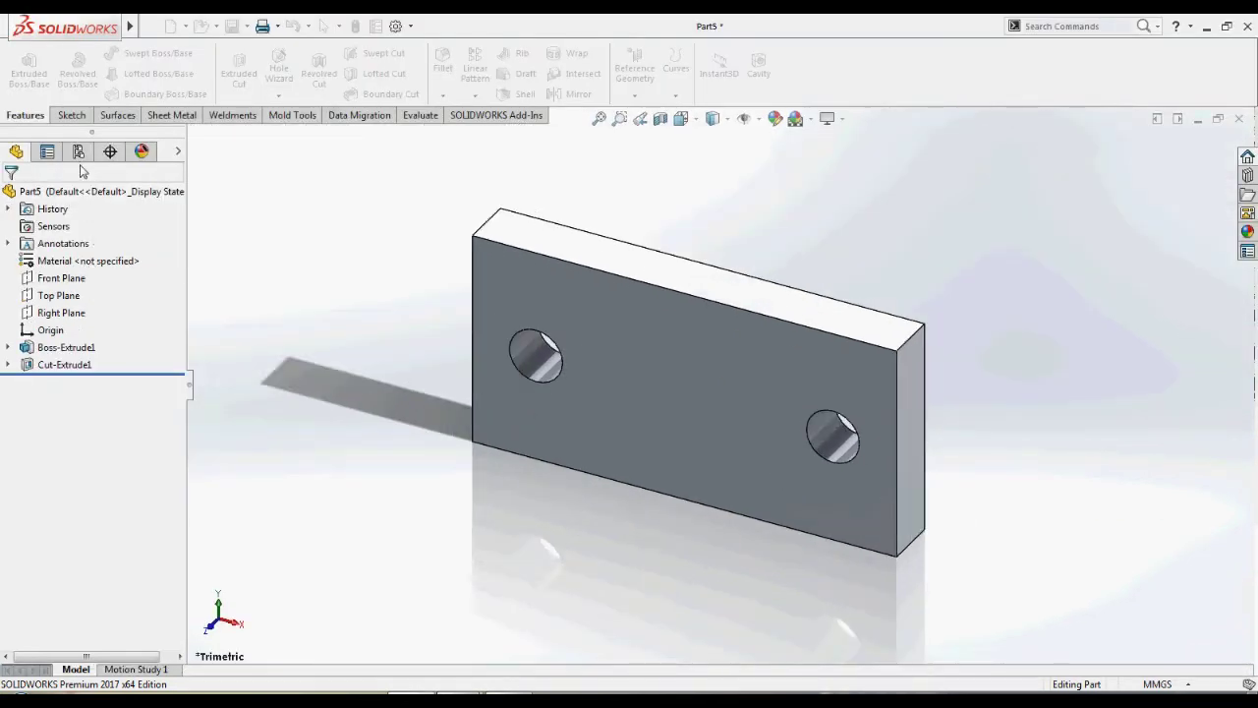
From the ConfigurationManager, reopen the Design Table for editing in a new Excel window
click(78, 154)
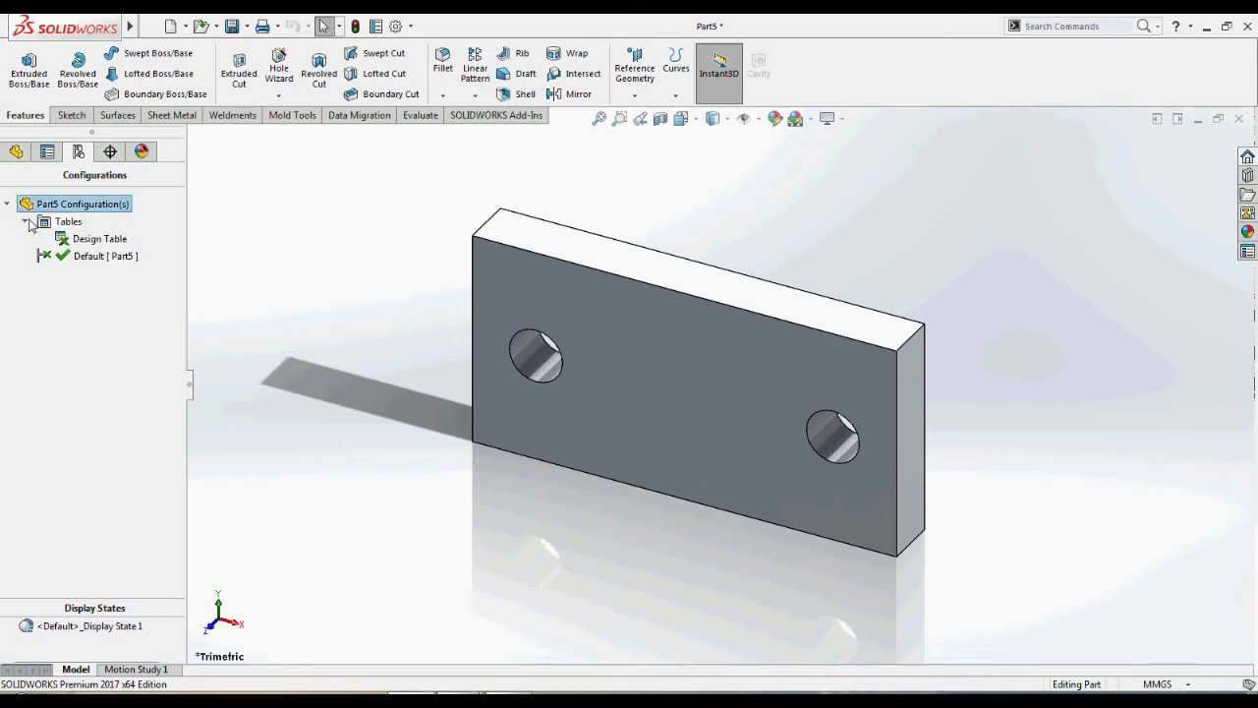
right_click(68, 244)
click(166, 287)
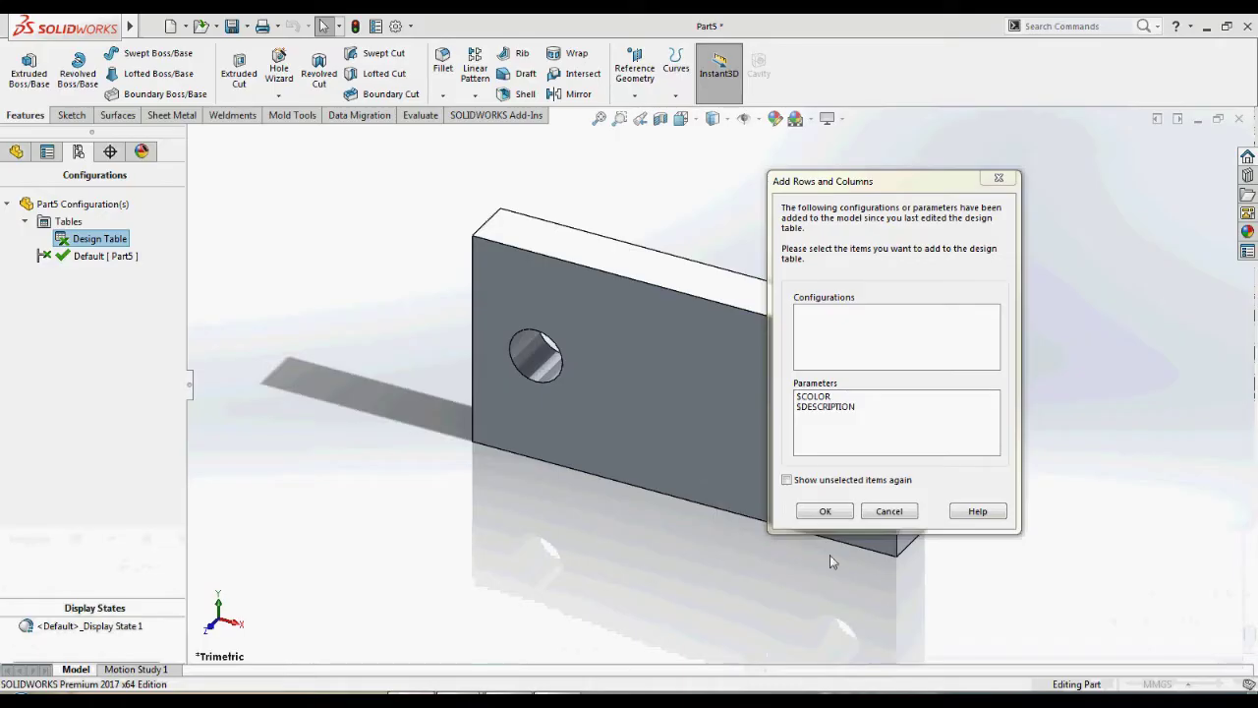
click(888, 511)
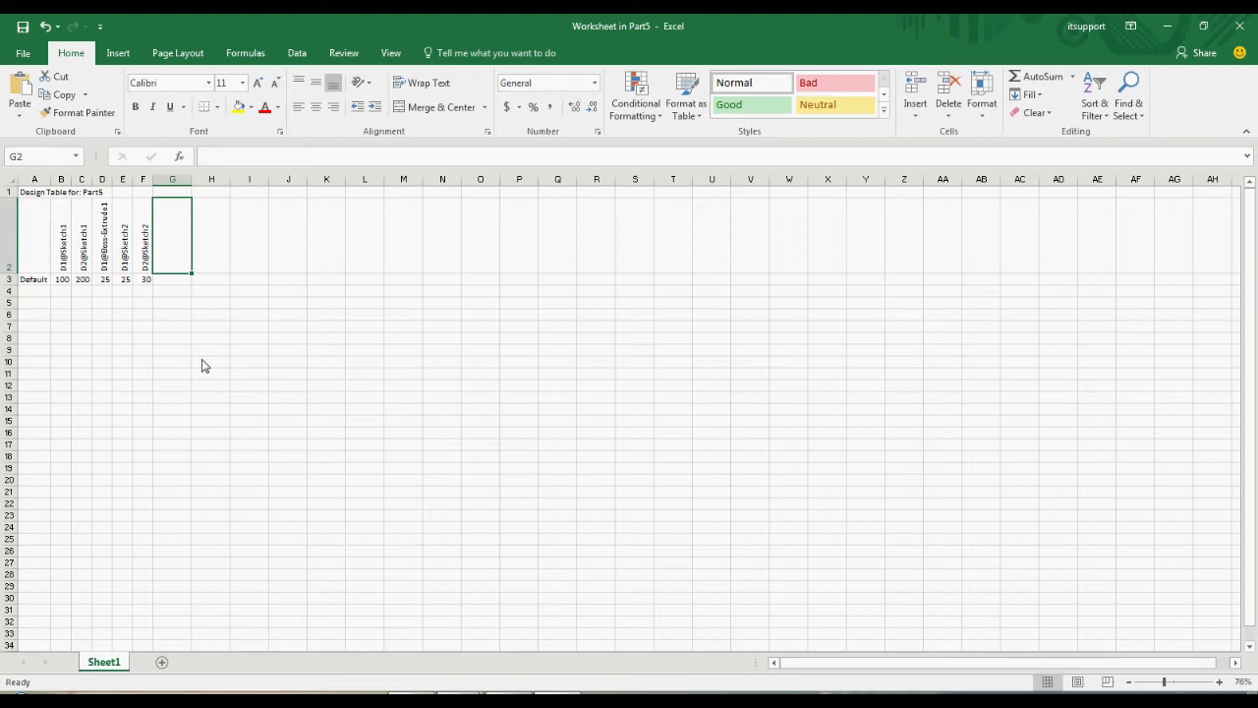
Zoom in on the Excel design table worksheet
ctrl+scroll(140, 287, up, 7)
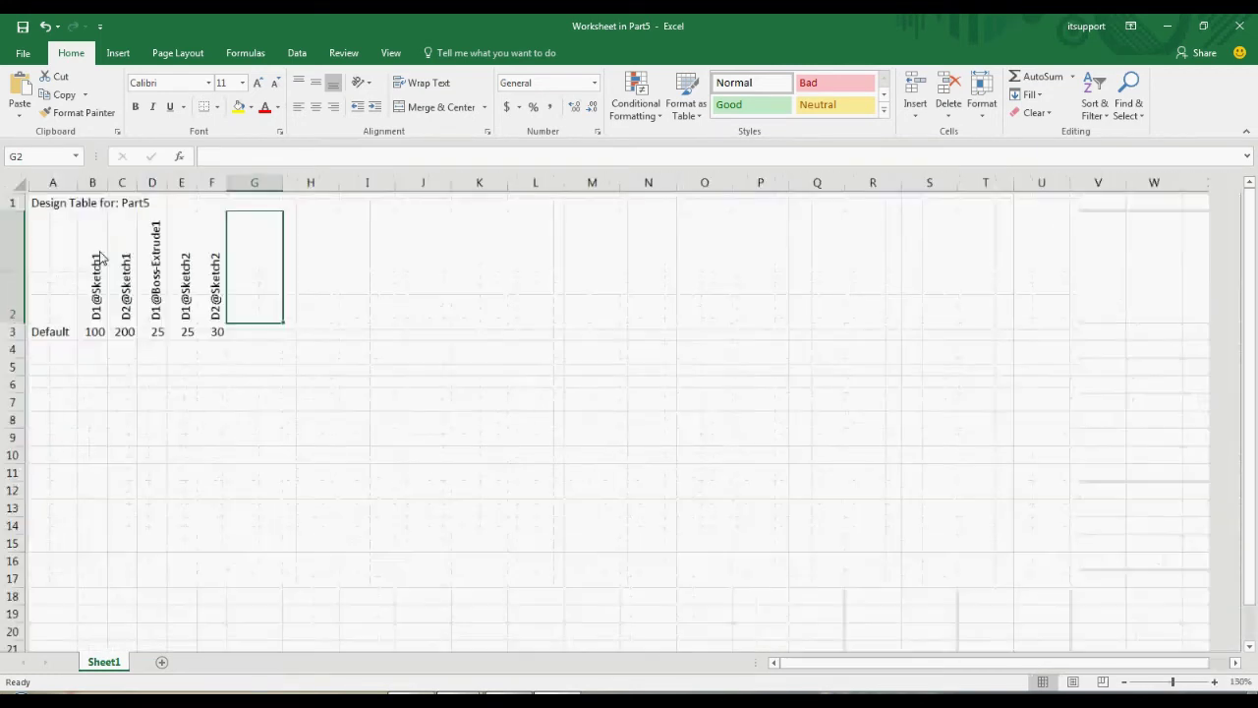
ctrl+scroll(190, 335, up, 2)
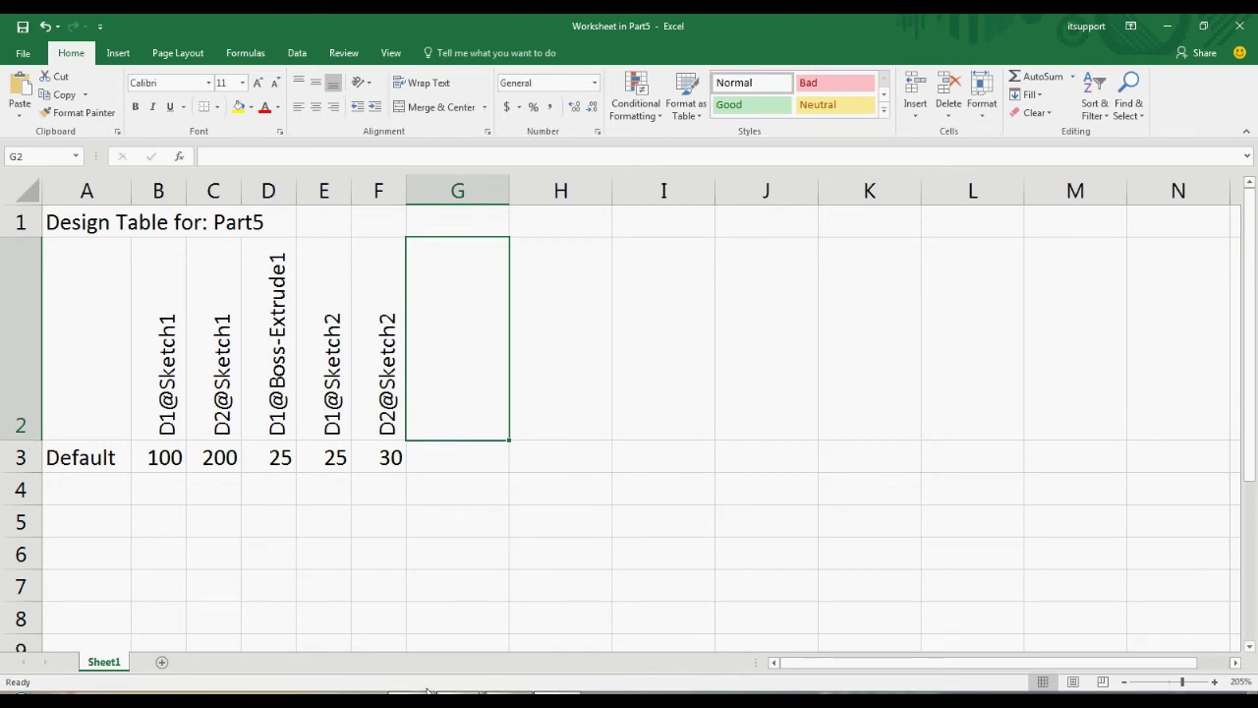
Add the left hole's 30 position dimension to the table as D3@Sketch2 in column G
click(413, 551)
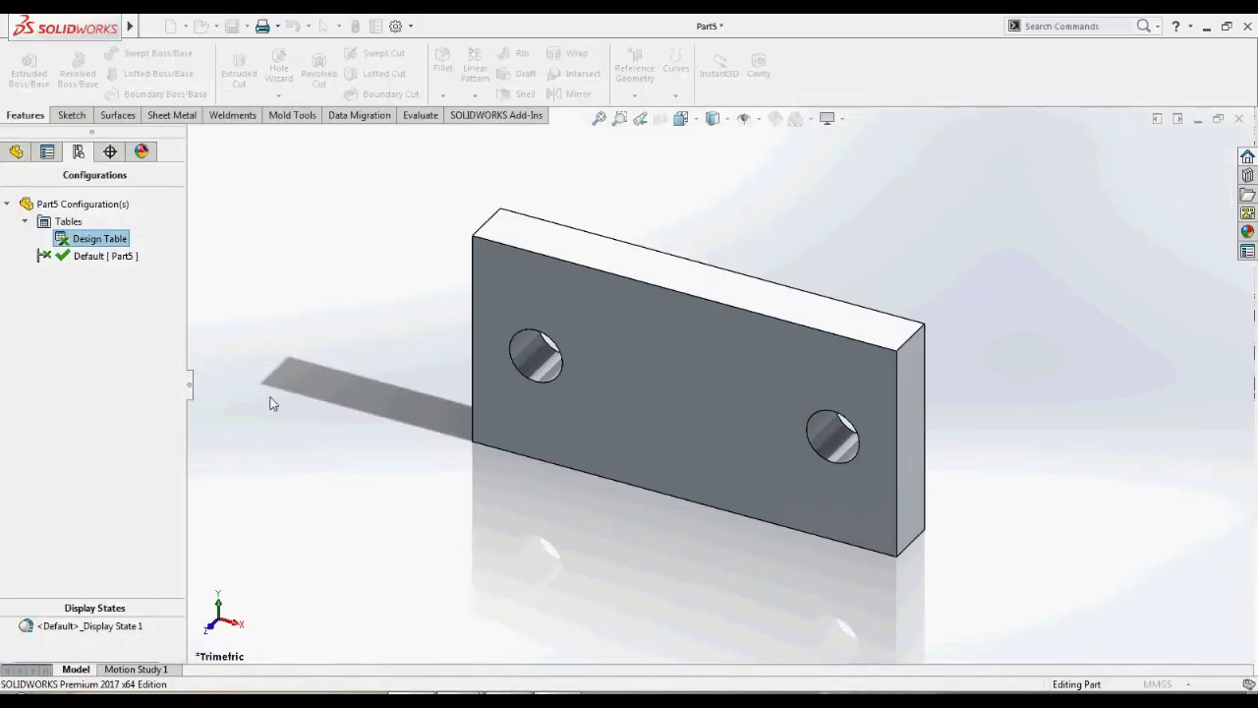
click(536, 356)
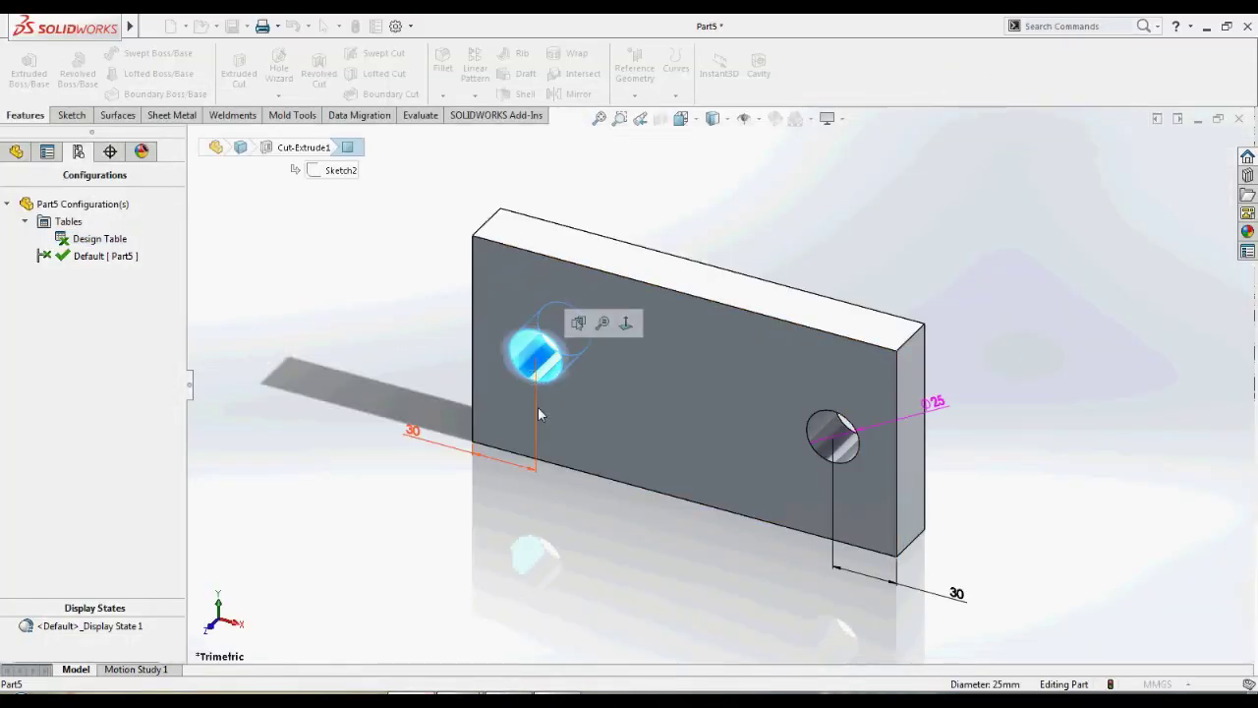
click(960, 597)
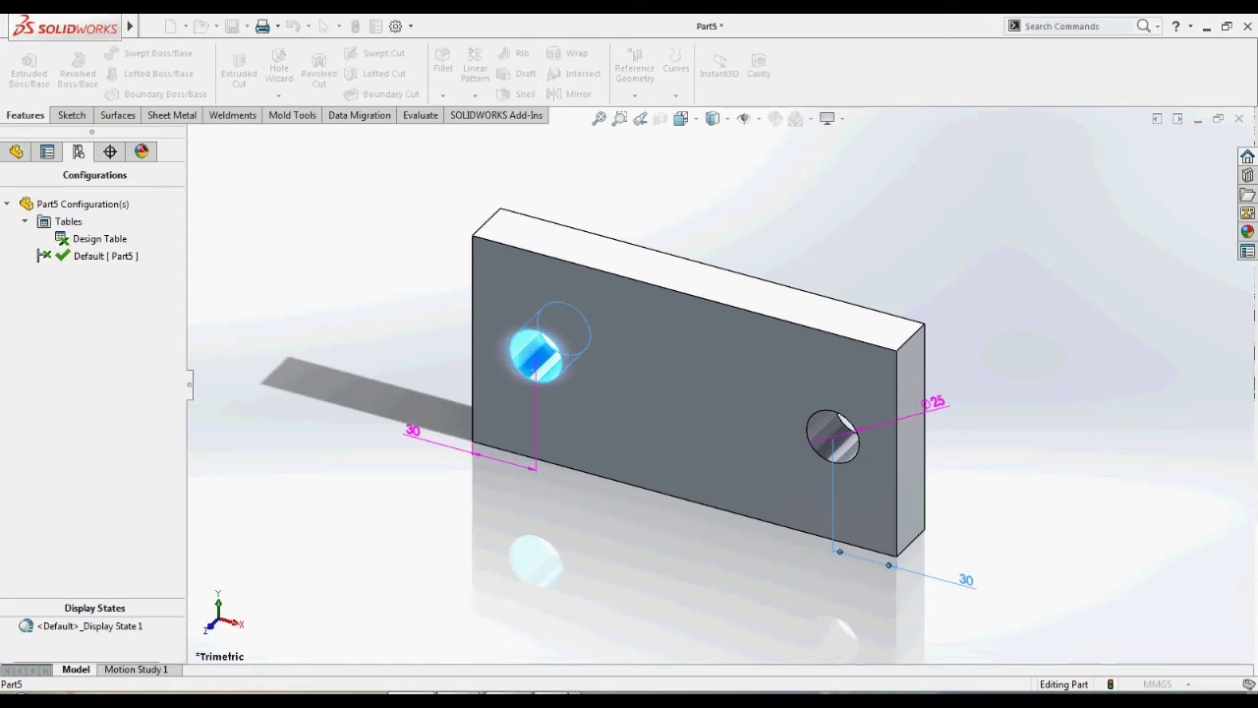
click(558, 629)
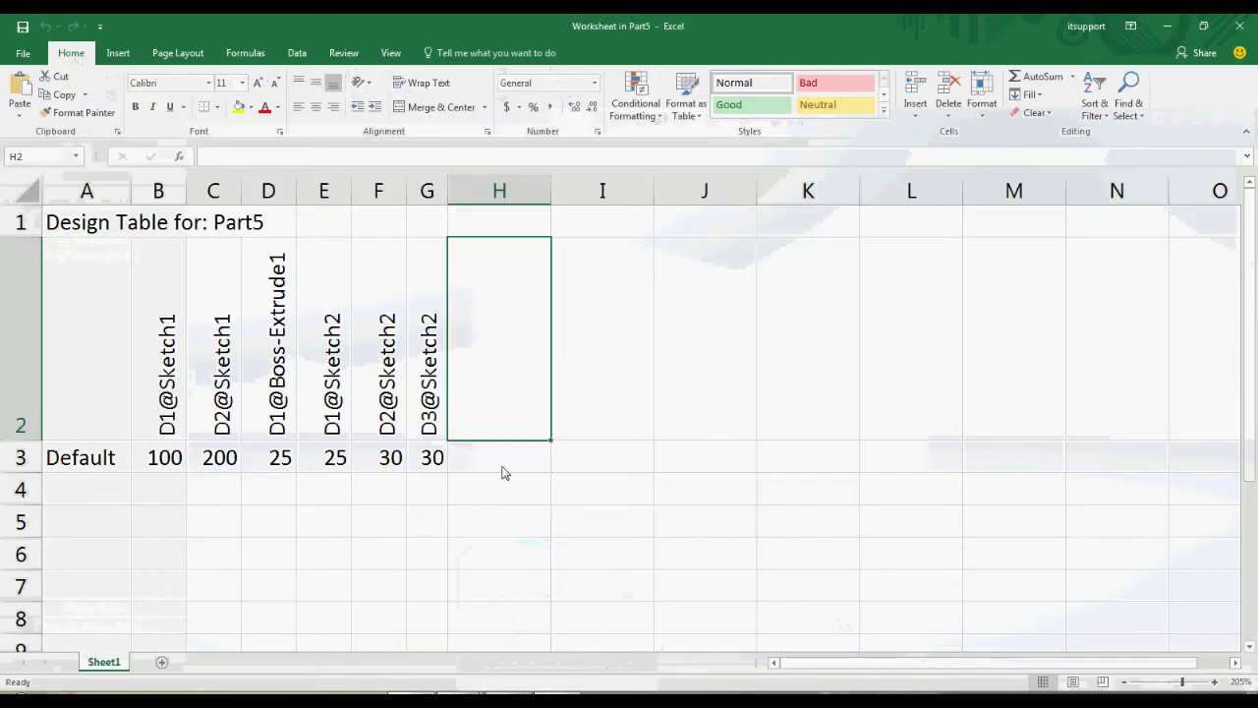
click(428, 346)
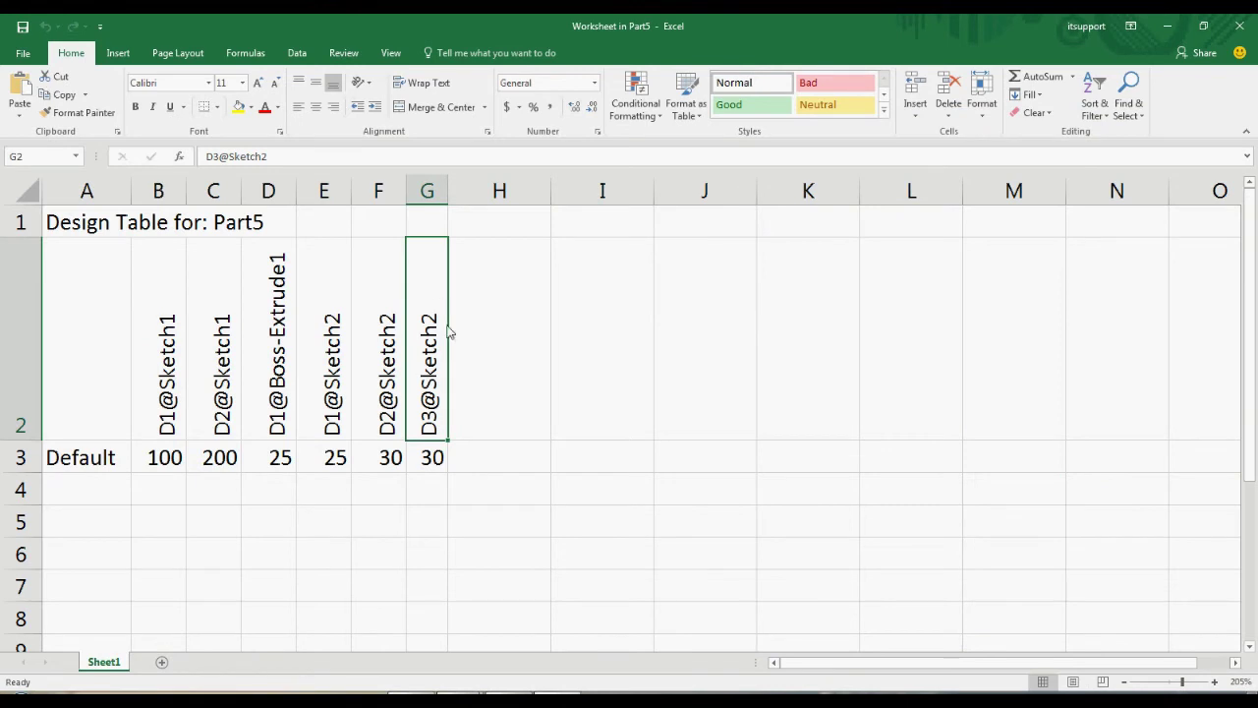
click(164, 462)
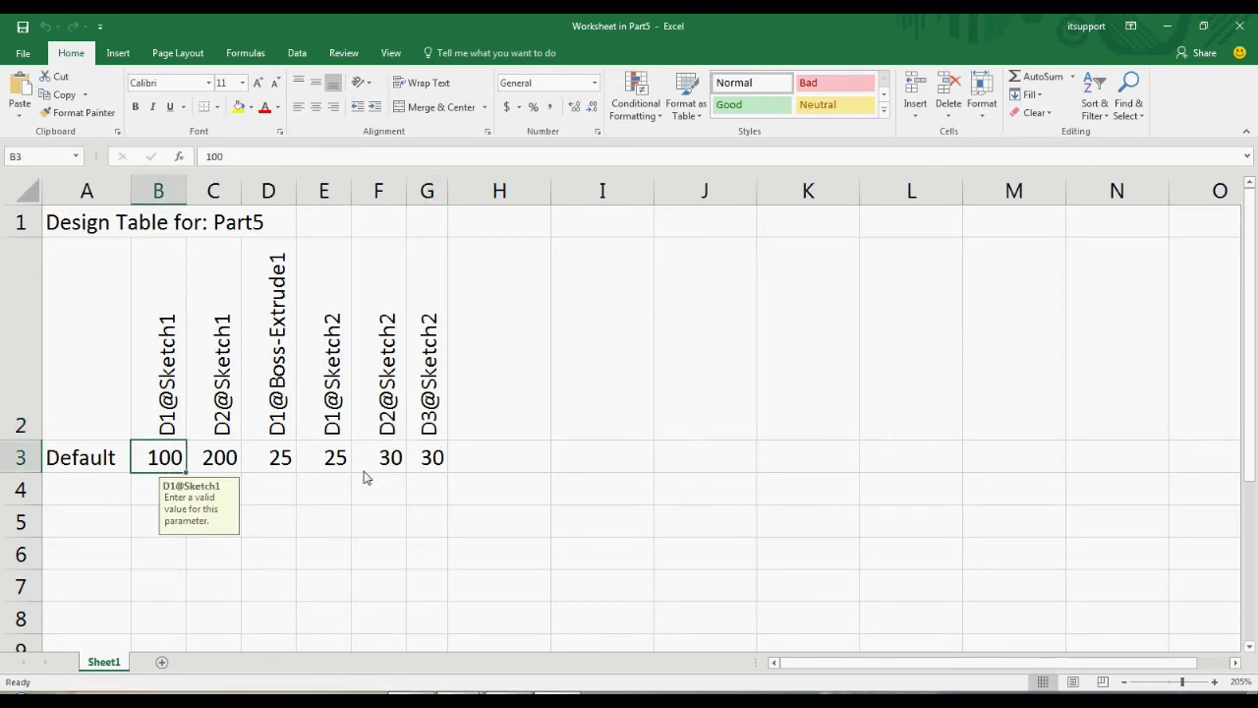
Enter 200, 400 and 50 in B3, C3 and D3 of the Default row
text(200)
click(242, 463)
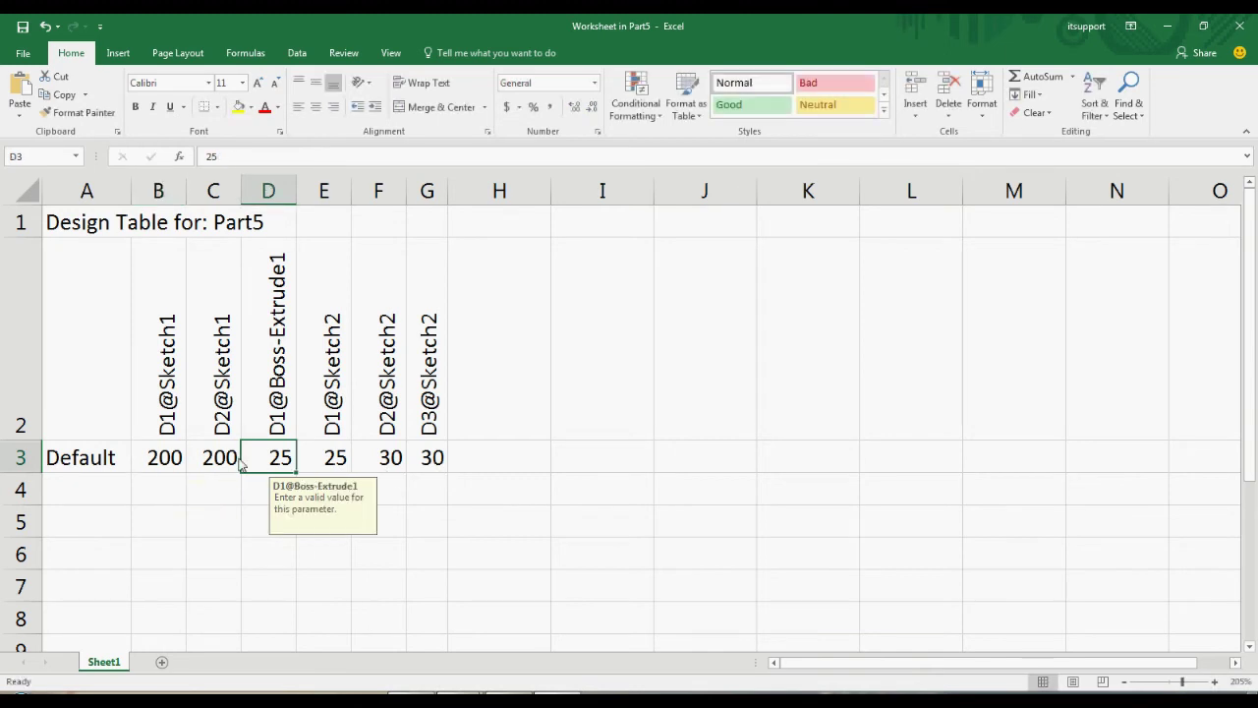
click(236, 462)
text(400)
key(Tab)
text(50)
key(Tab)
Enter 50, 60 and 60 in E3 through G3, then close the design table
text(50)
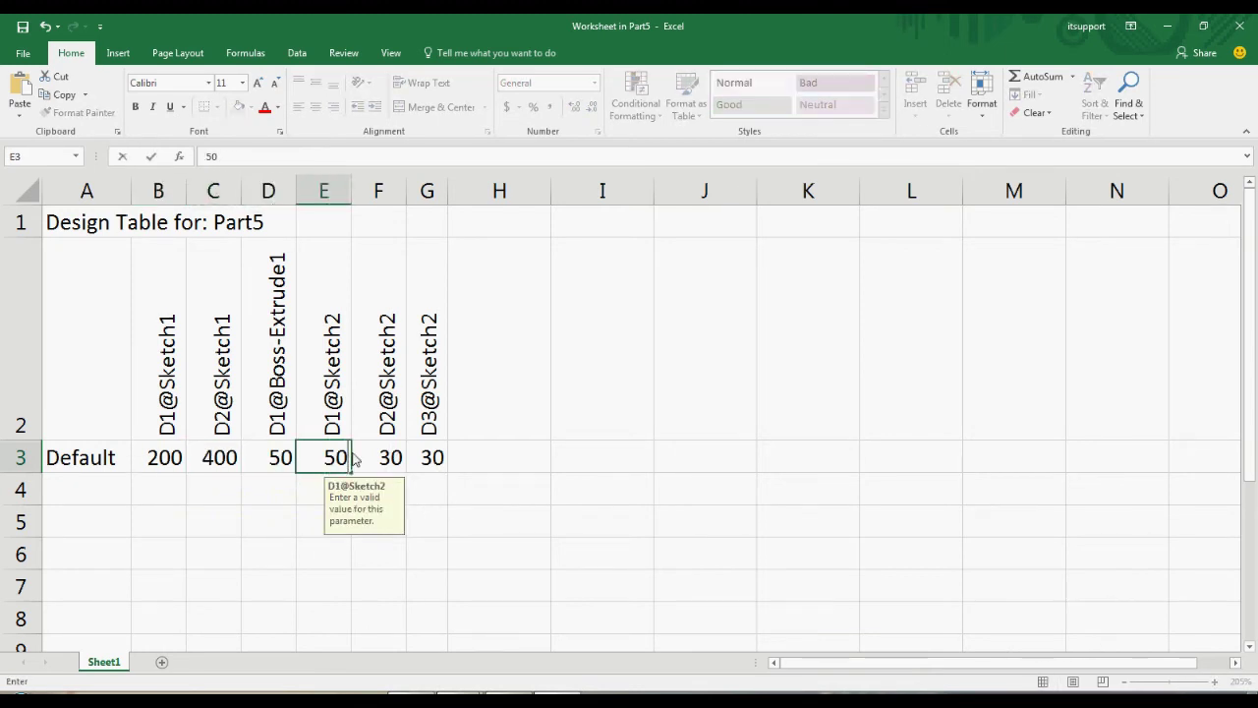
key(Tab)
text(60)
key(Tab)
text(60)
click(555, 458)
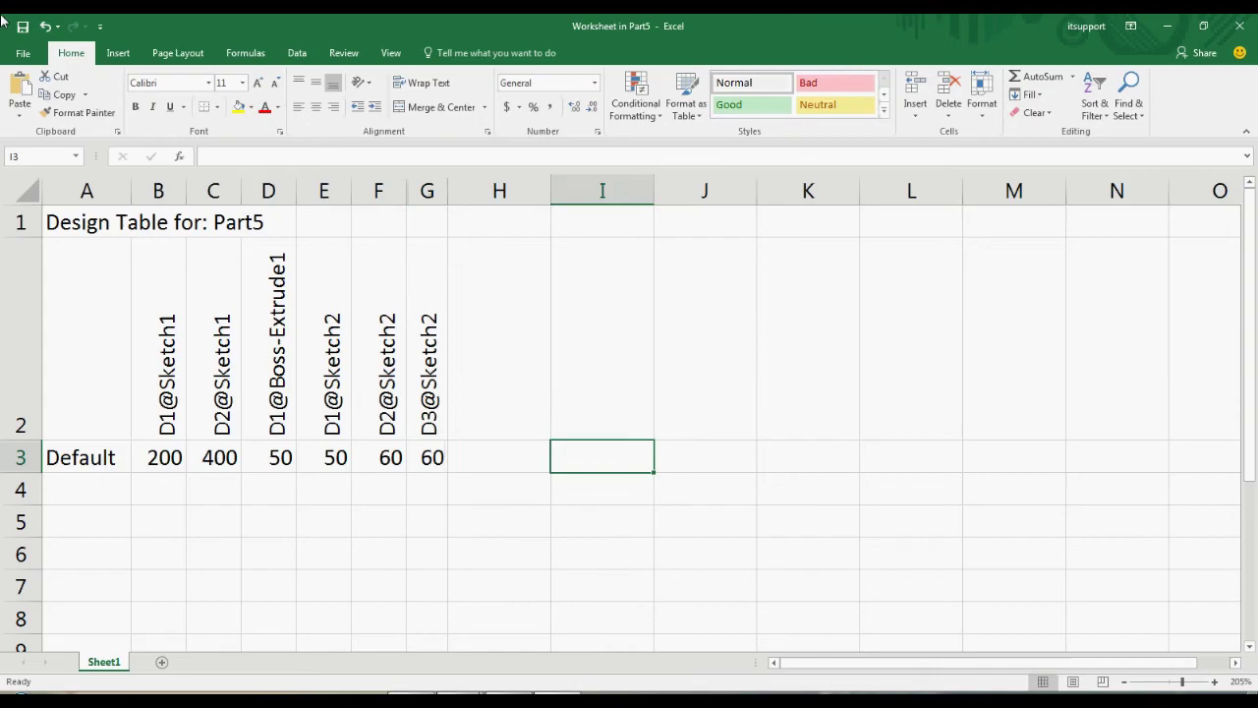
click(1240, 25)
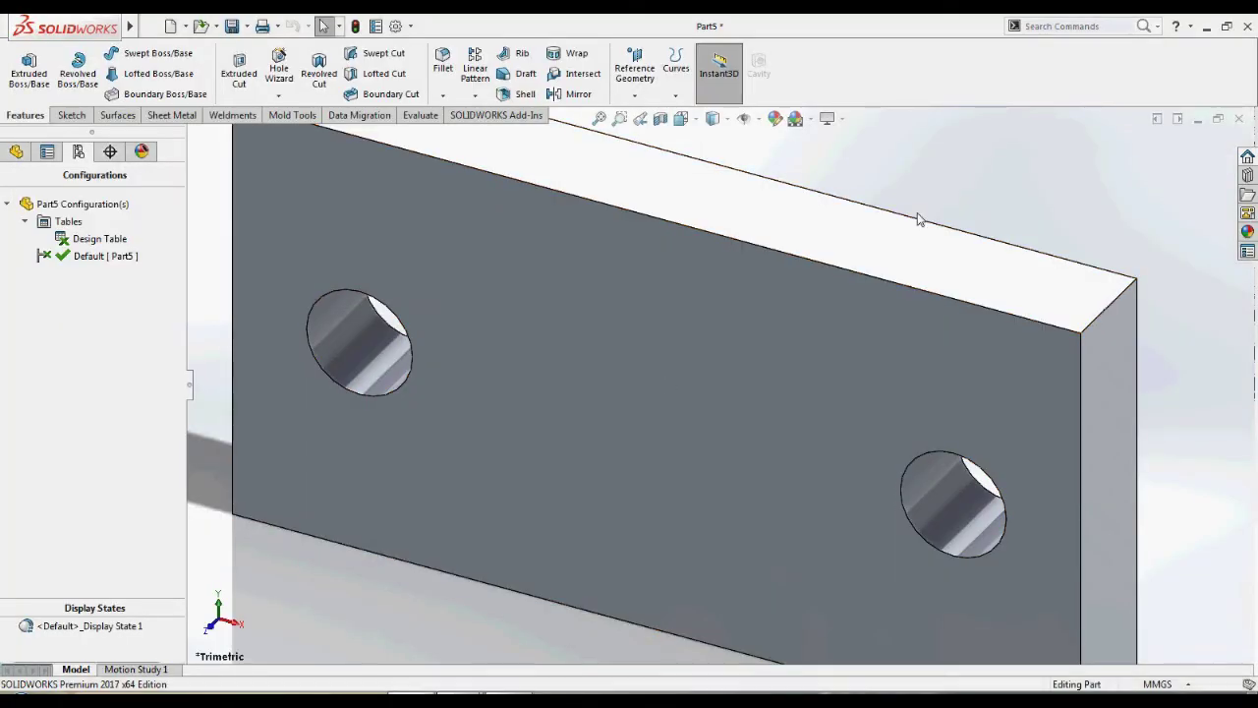
Review the plate's 200 height, the hole's 60 position and the hole diameter dimensions
click(658, 344)
scroll(658, 344, up, 5)
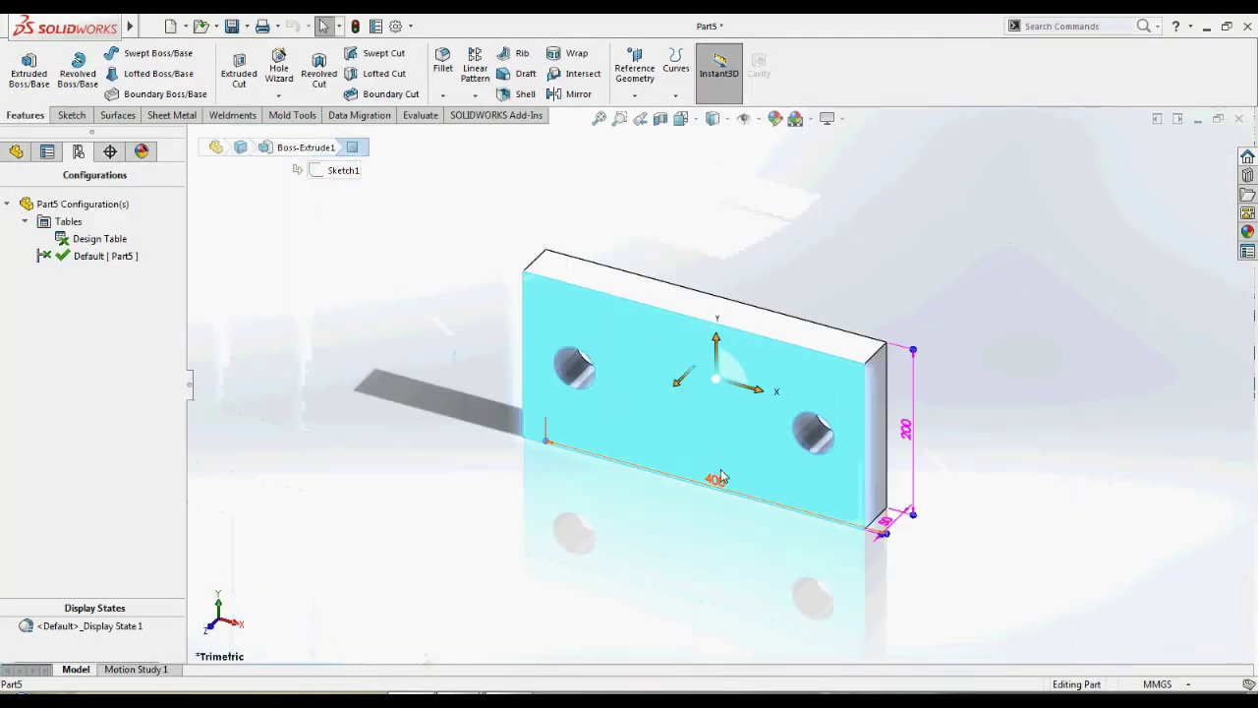
click(869, 457)
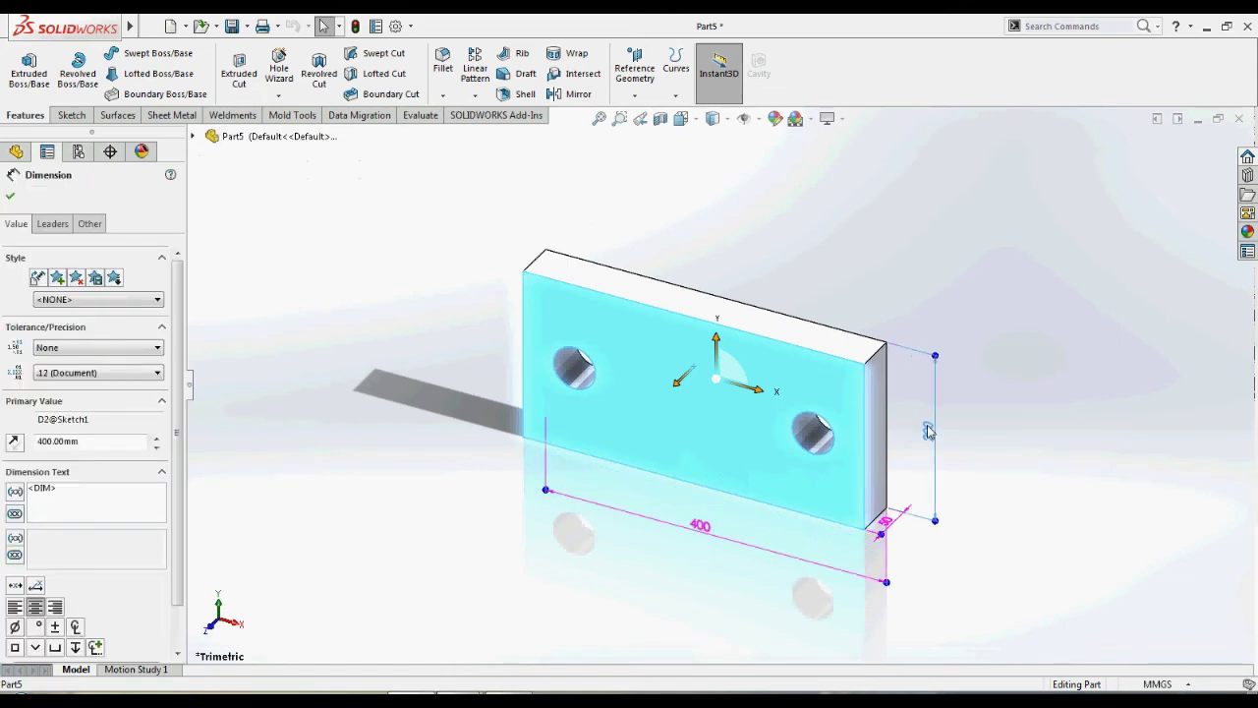
key(Escape)
double_click(575, 369)
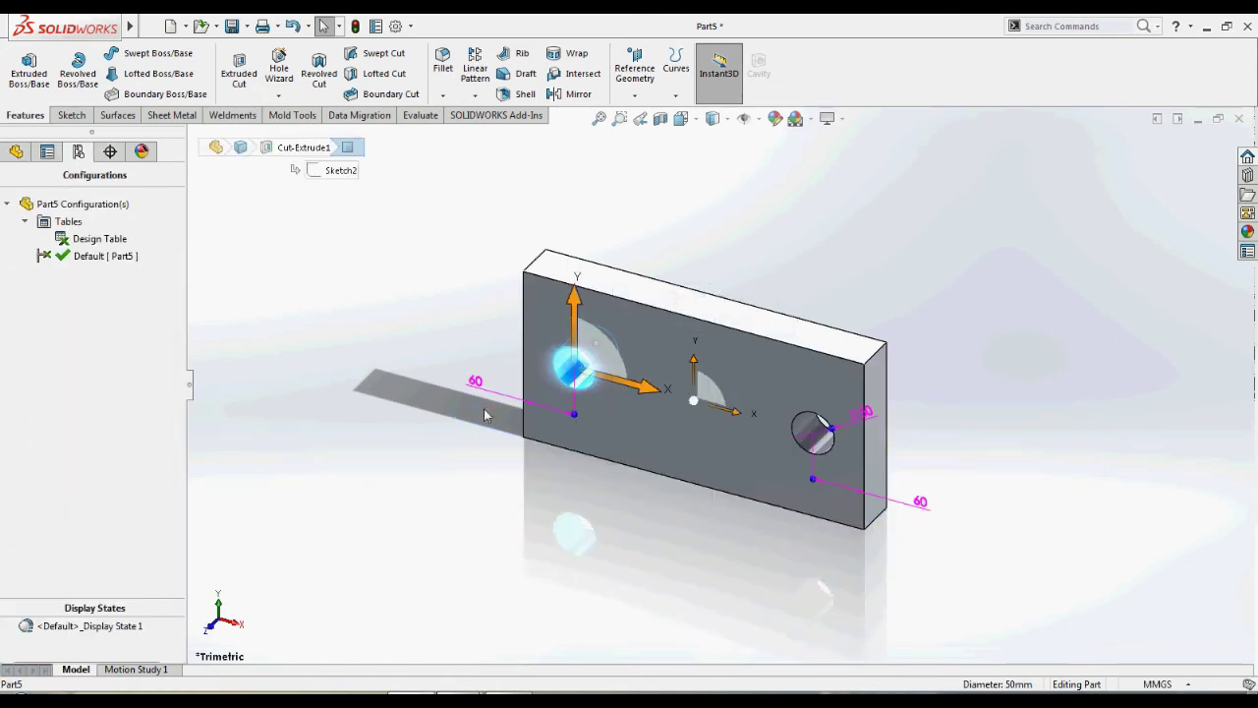
click(896, 503)
click(843, 437)
key(Escape)
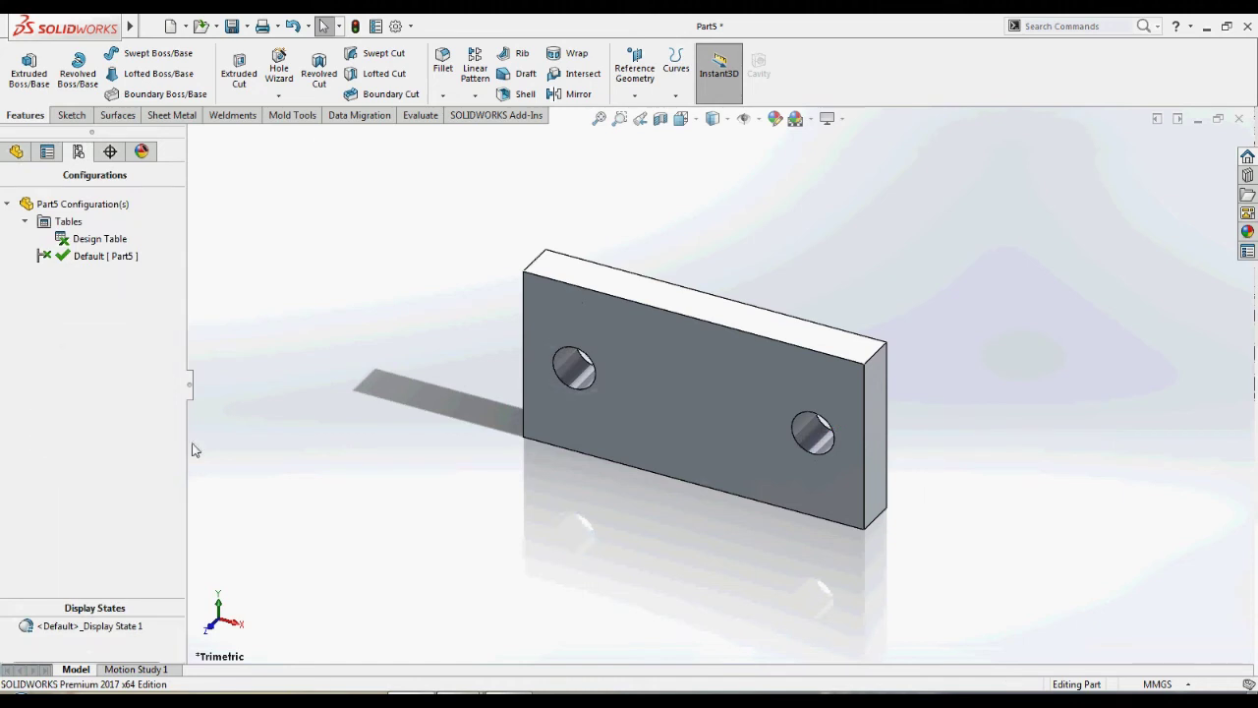
Bring up the Design Table's options in the ConfigurationManager
click(15, 151)
click(79, 151)
right_click(102, 239)
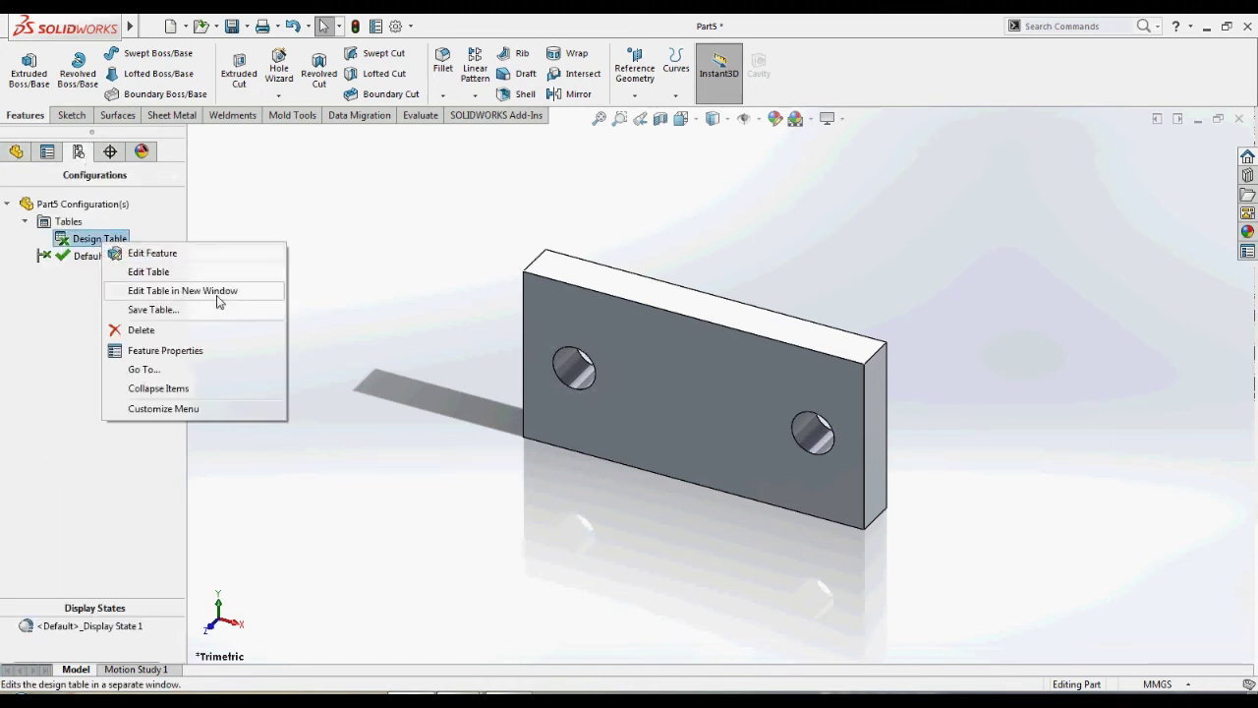
Edit the table in a new window, name cell A4 'First Instance', and autofit column A
click(218, 293)
click(89, 492)
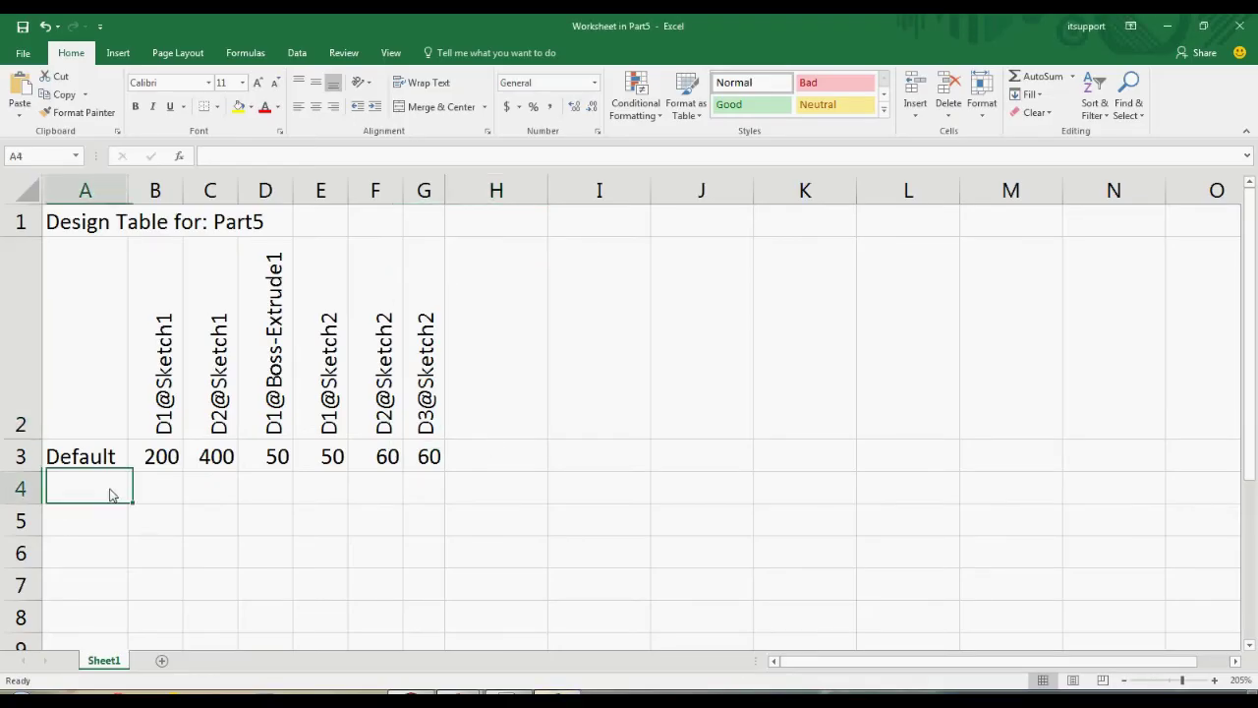
text(First)
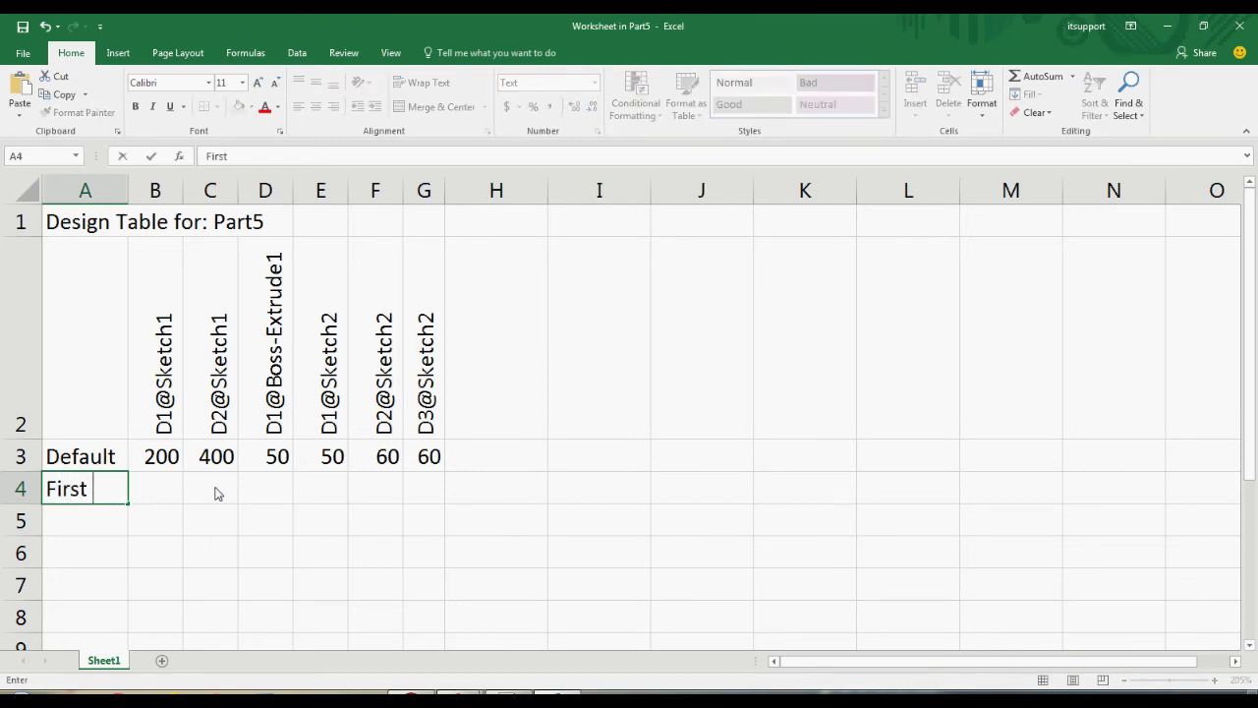
text( Instan)
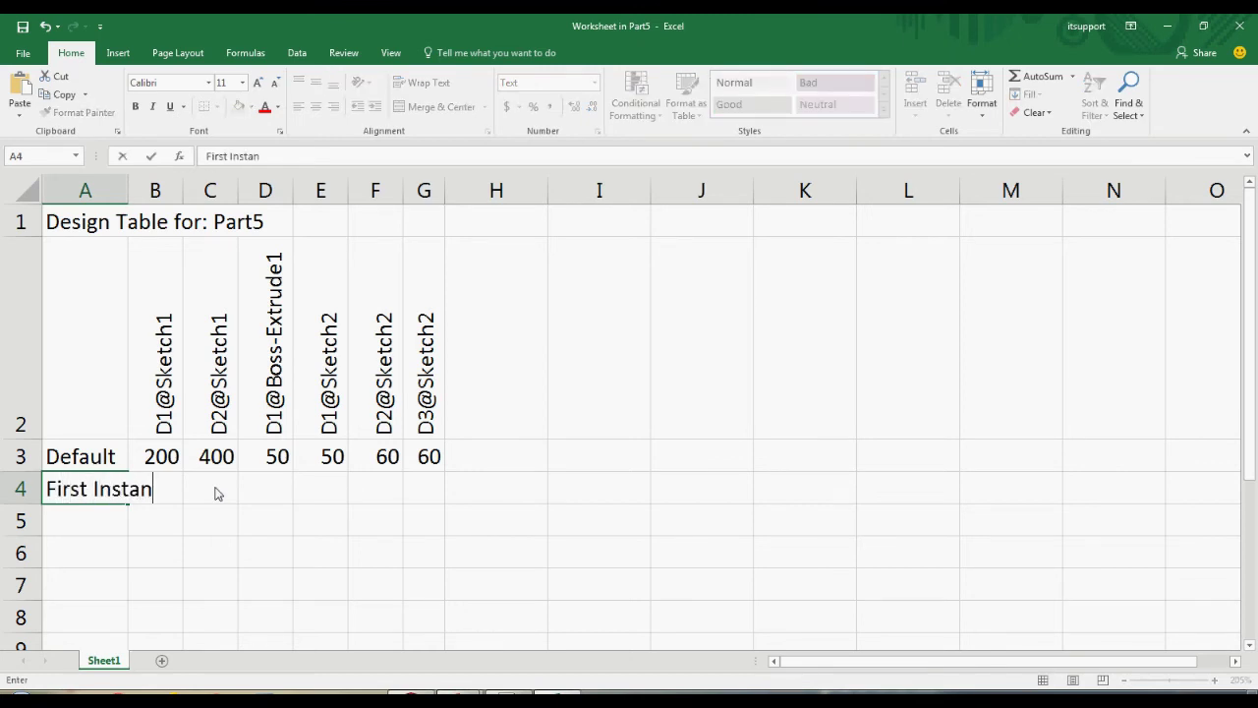
text(ce)
click(367, 534)
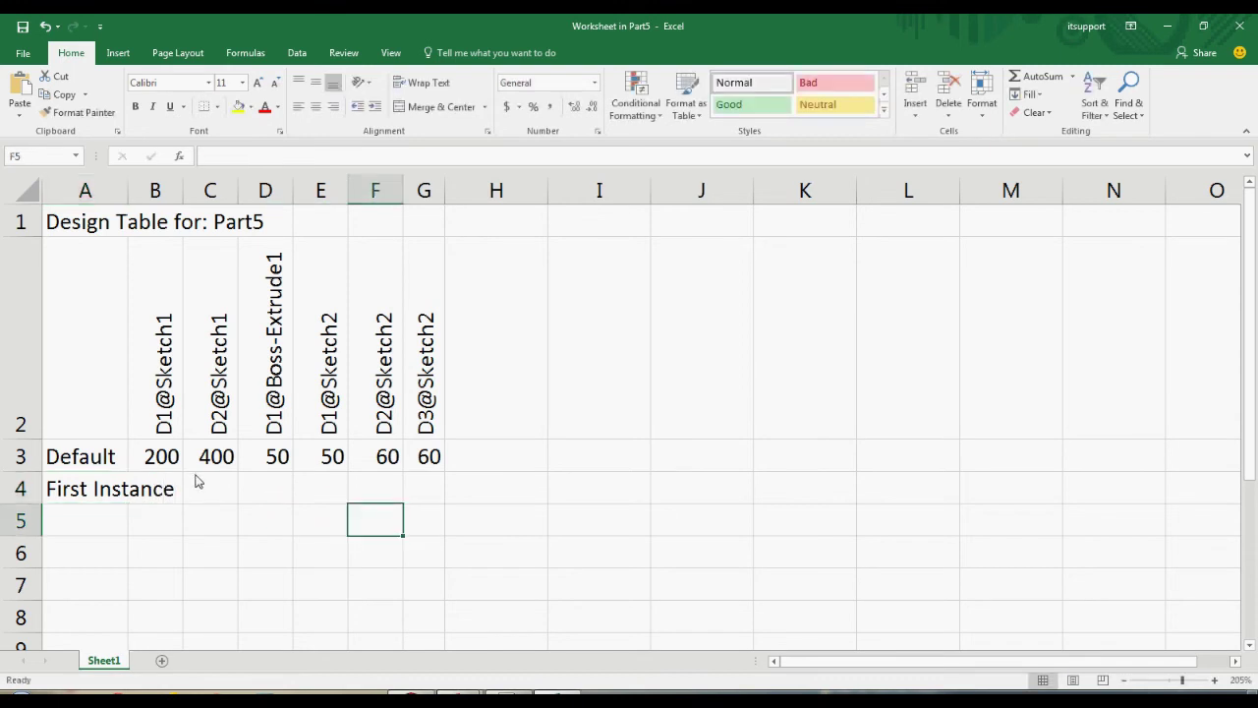
double_click(129, 194)
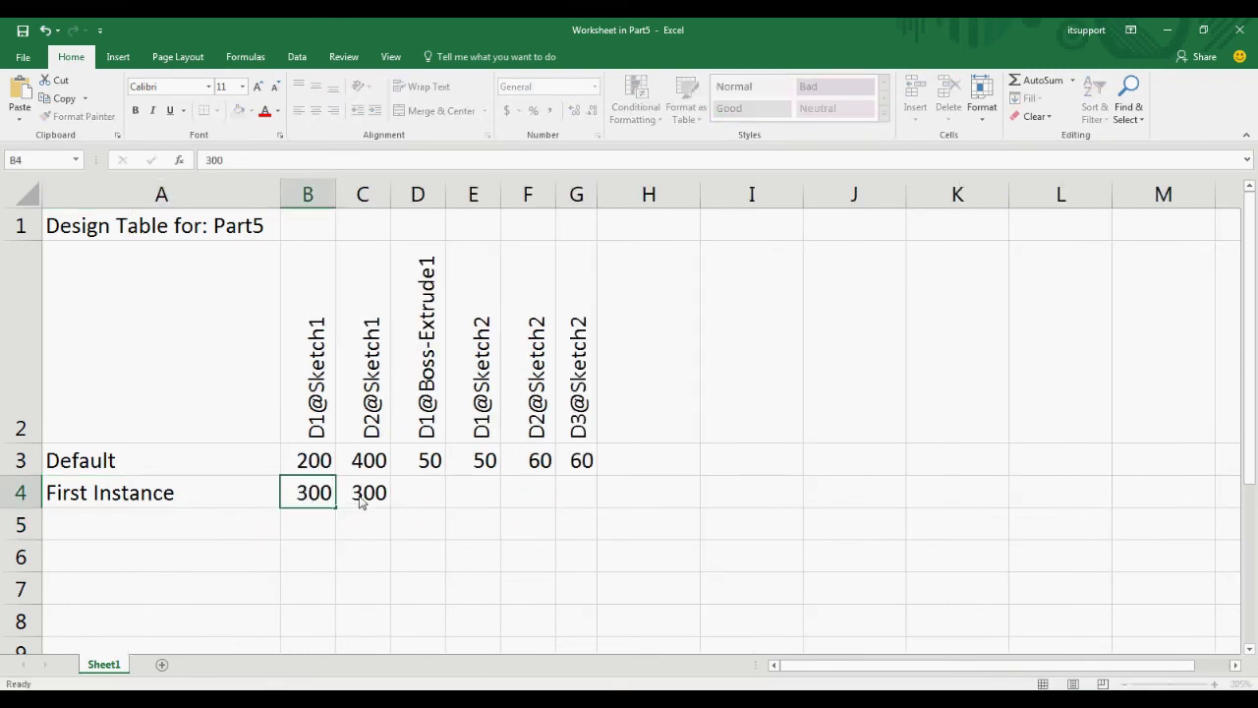
Fill the First Instance row B4:G4 with 300, 400, 60, 40, 50 and 50
key(Right)
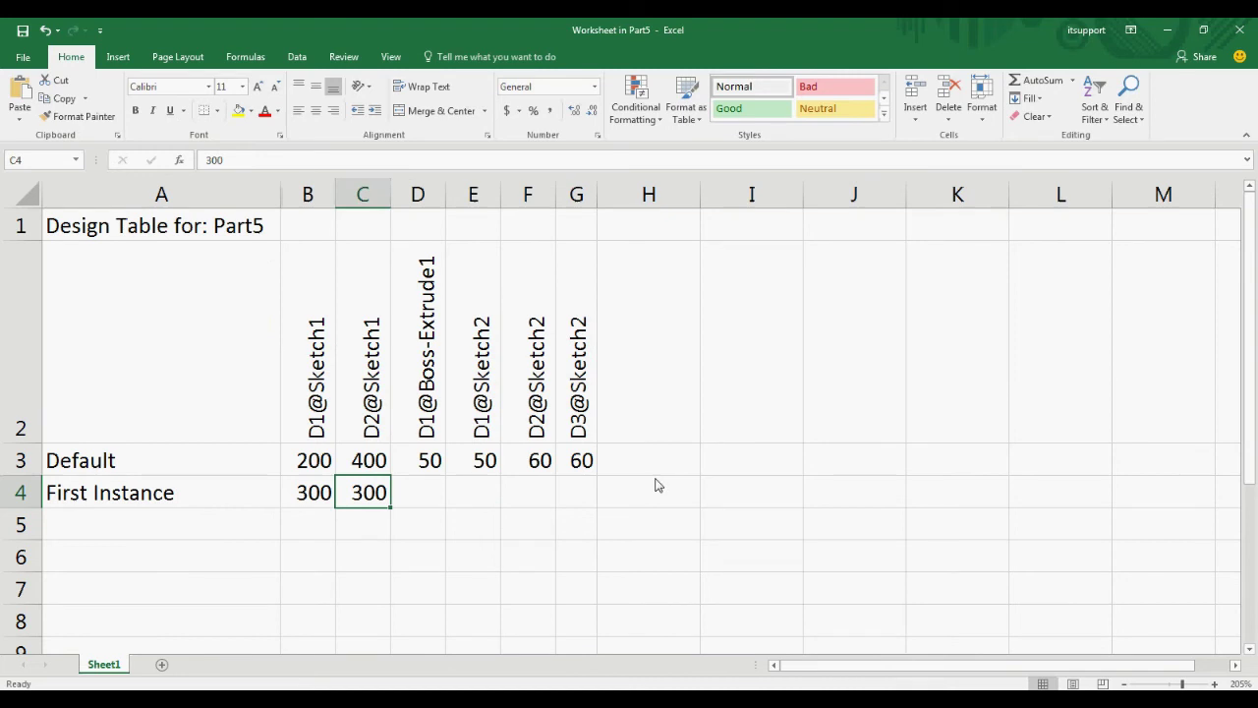
text(400)
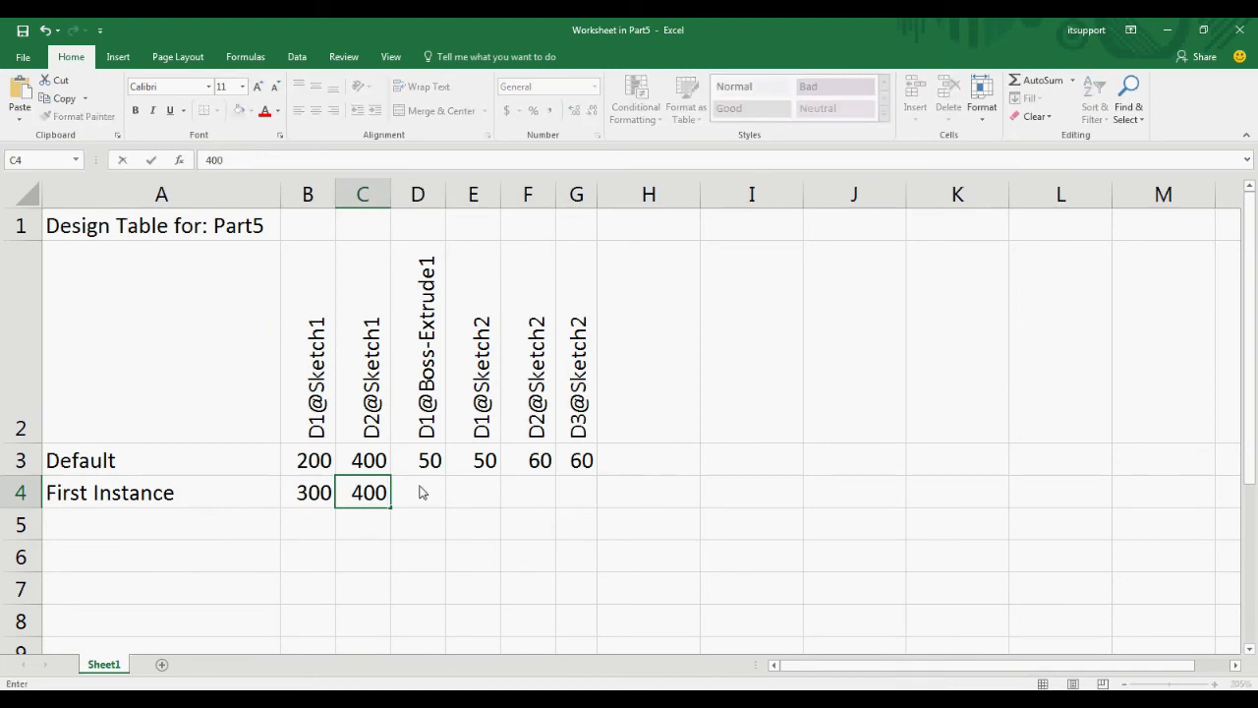
click(432, 495)
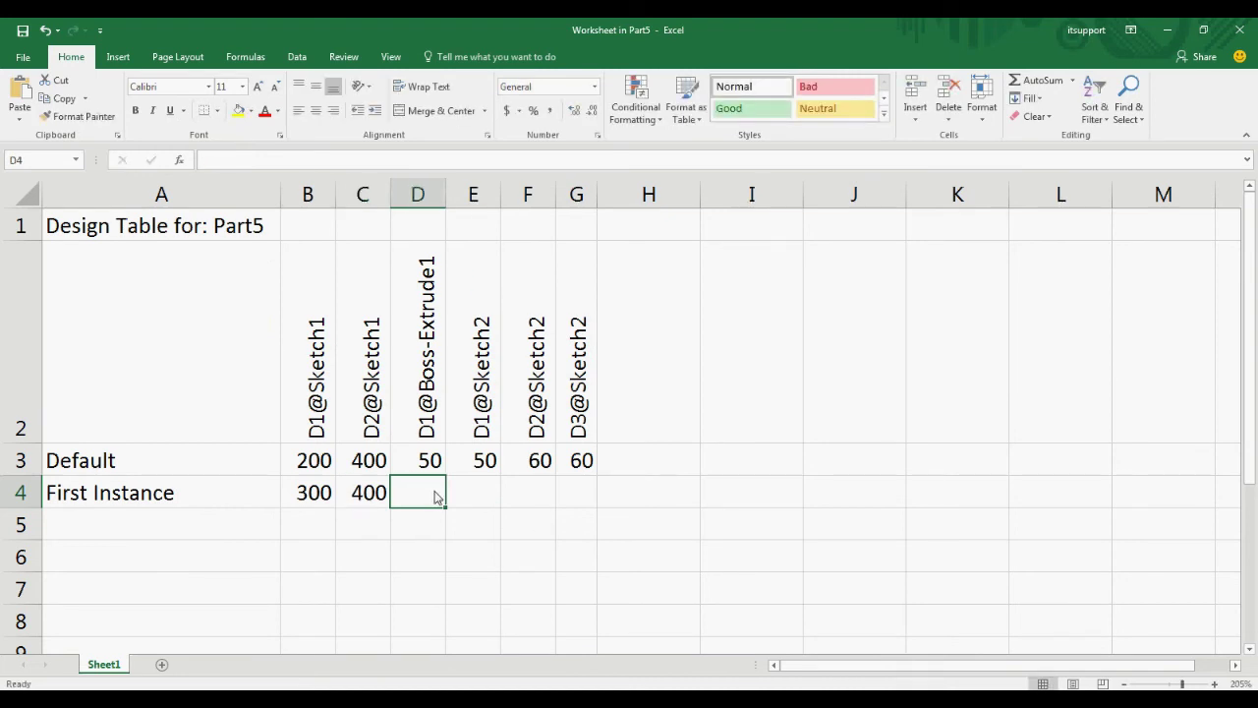
text(60)
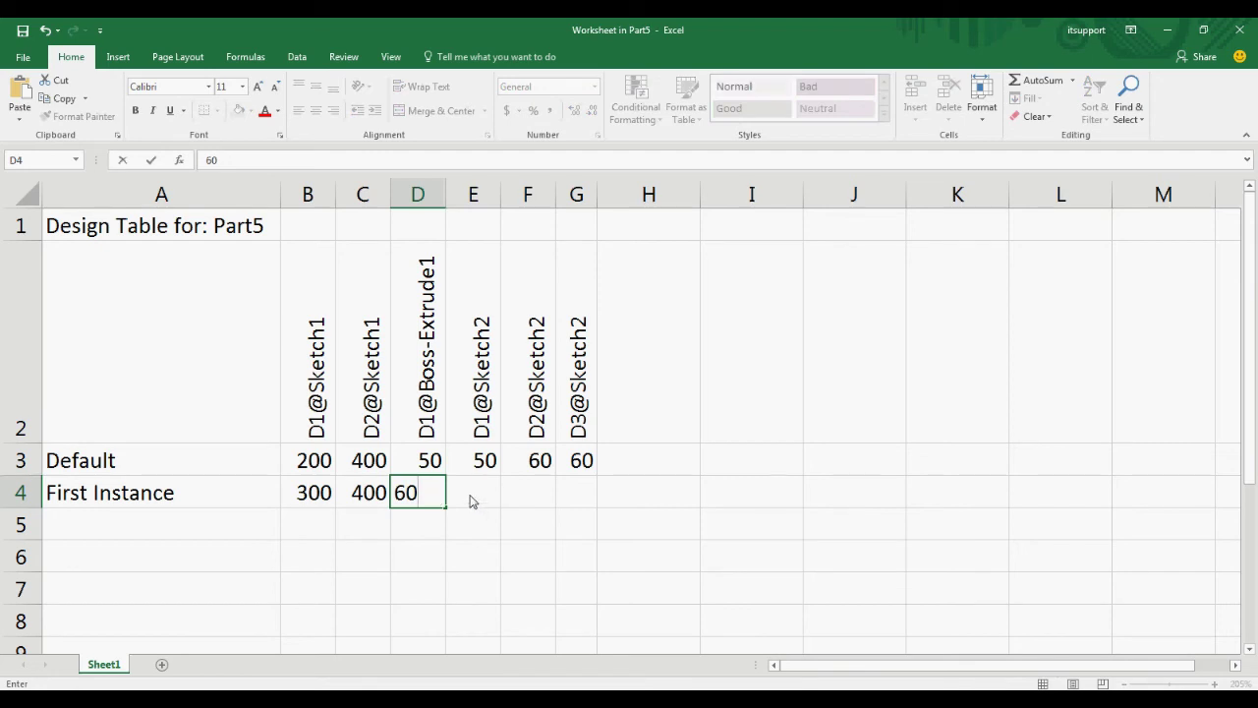
click(473, 501)
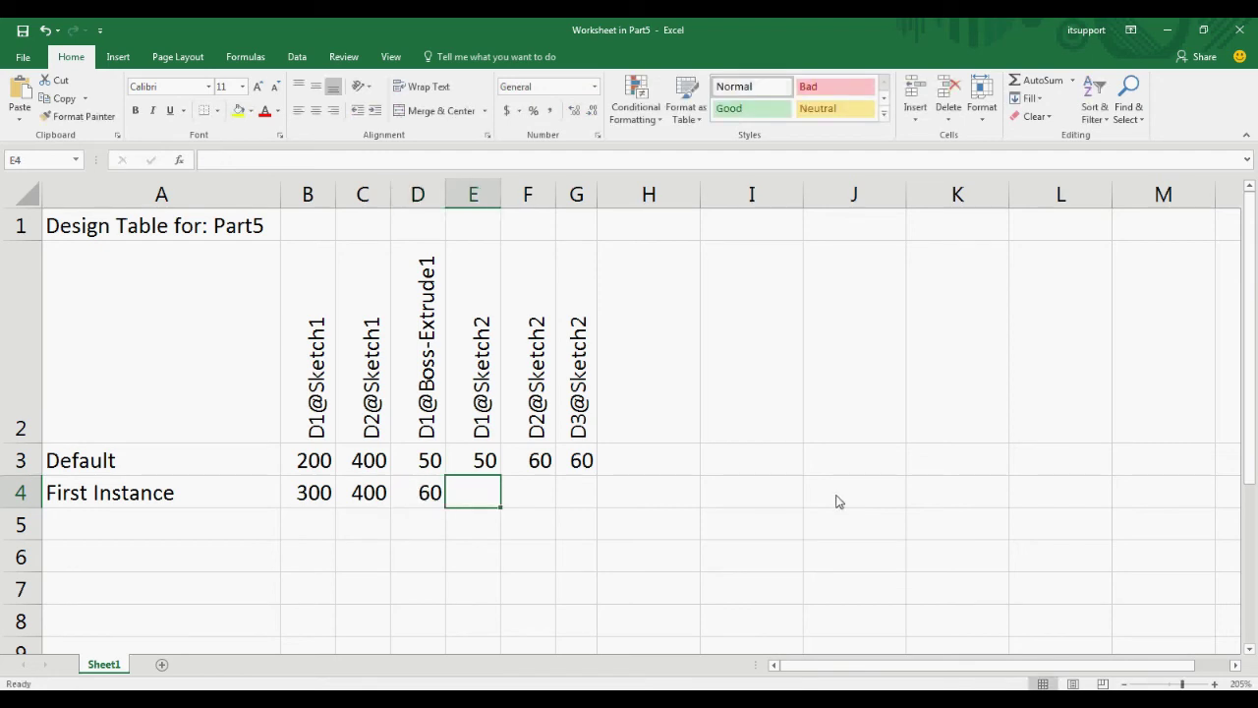
text(40)
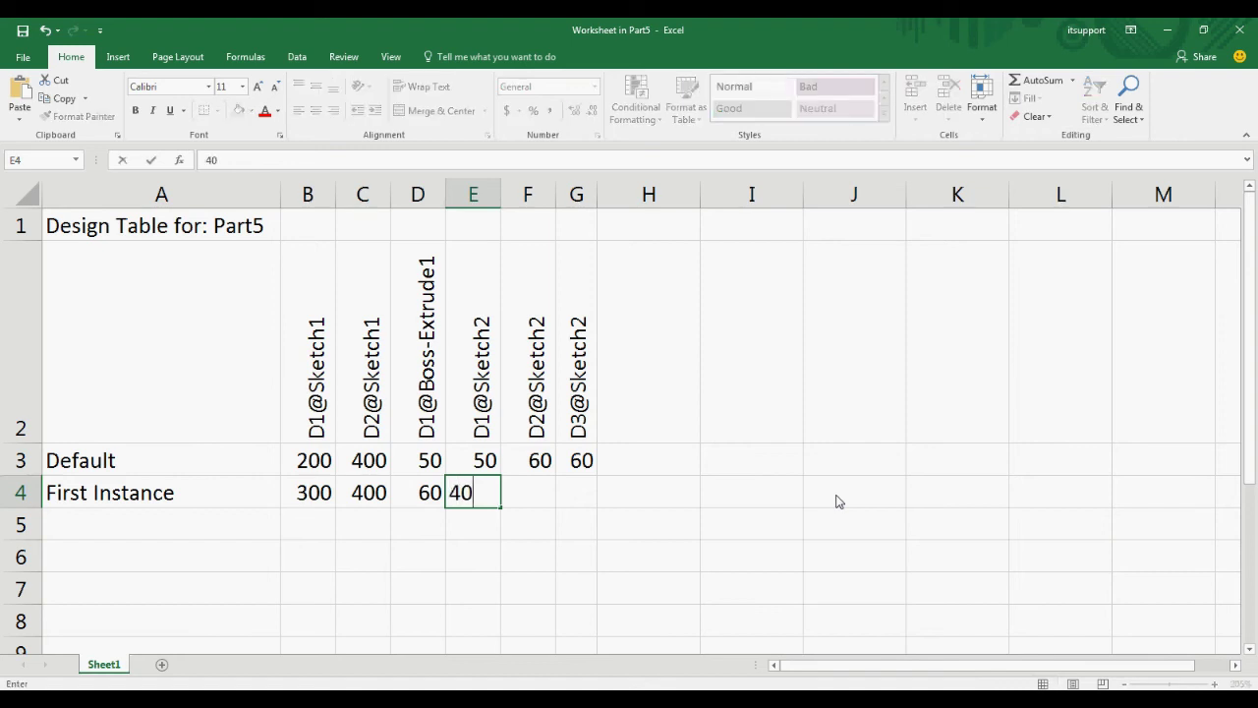
click(551, 494)
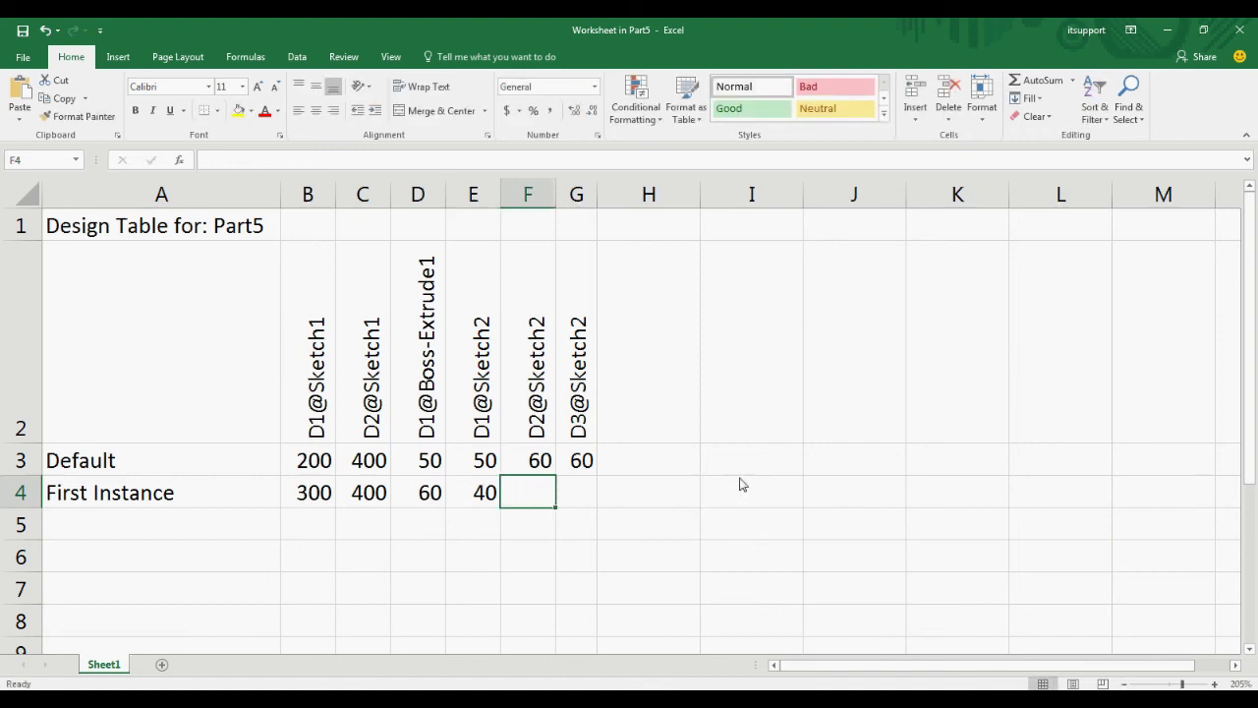
text(50)
click(580, 491)
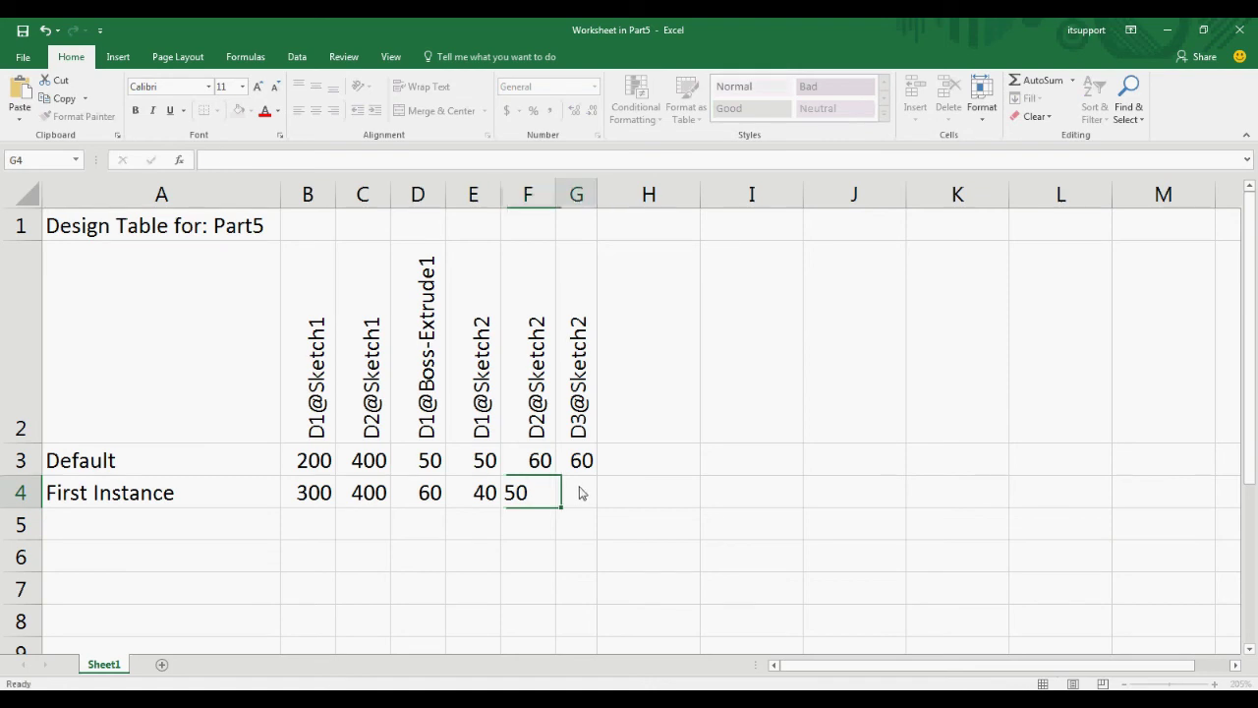
text(50)
click(812, 557)
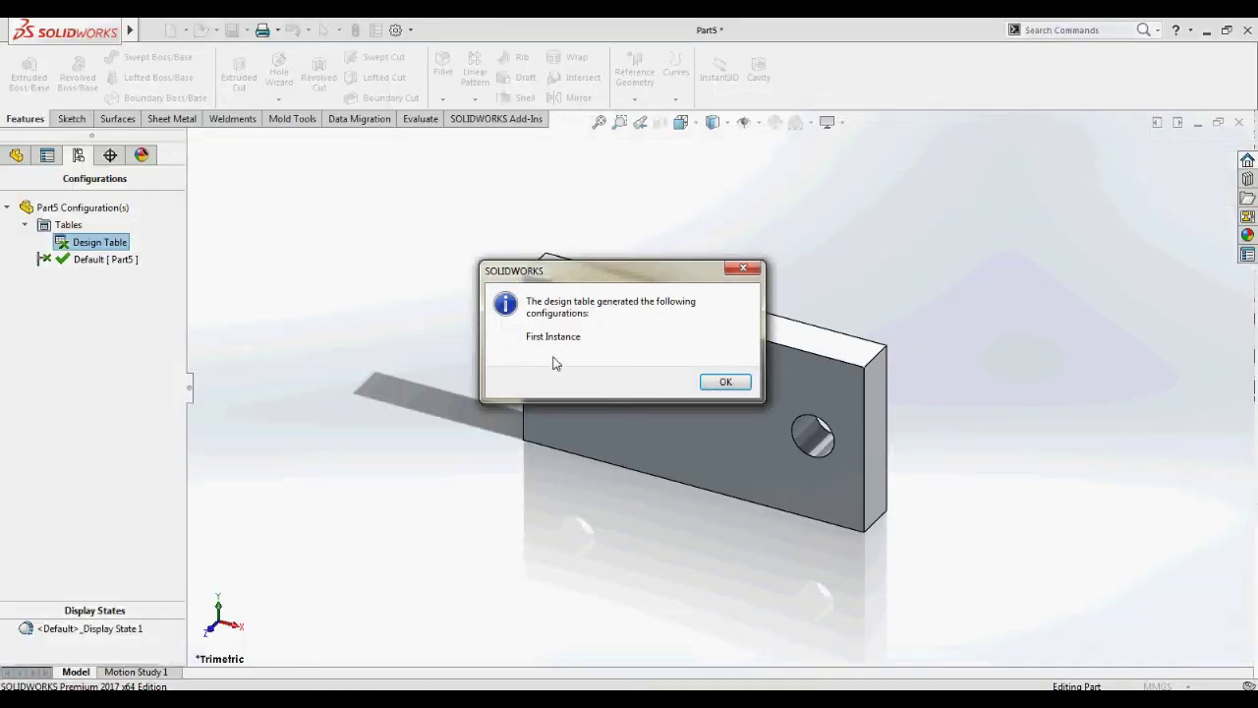
Acknowledge the generated-configuration message and activate the First Instance configuration
click(725, 382)
double_click(99, 278)
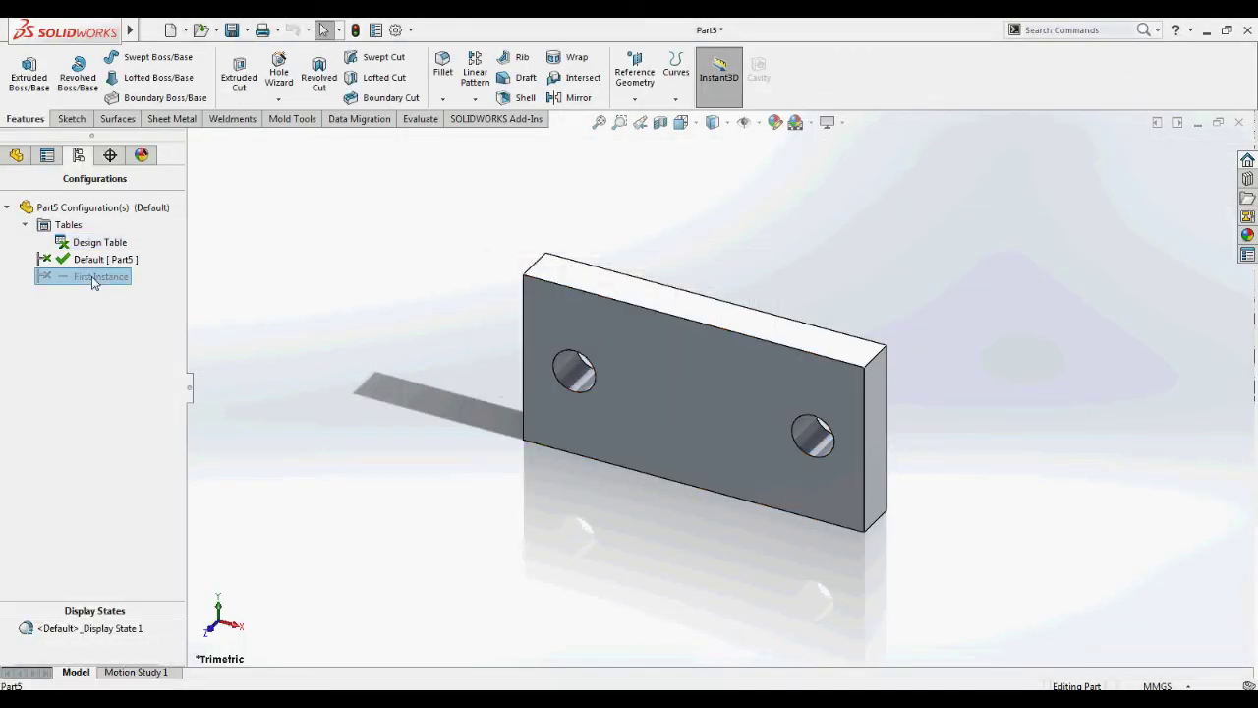
Check the First Instance plate's 400 by 300 outline and 40 mm holes, then return to the feature tree
click(721, 380)
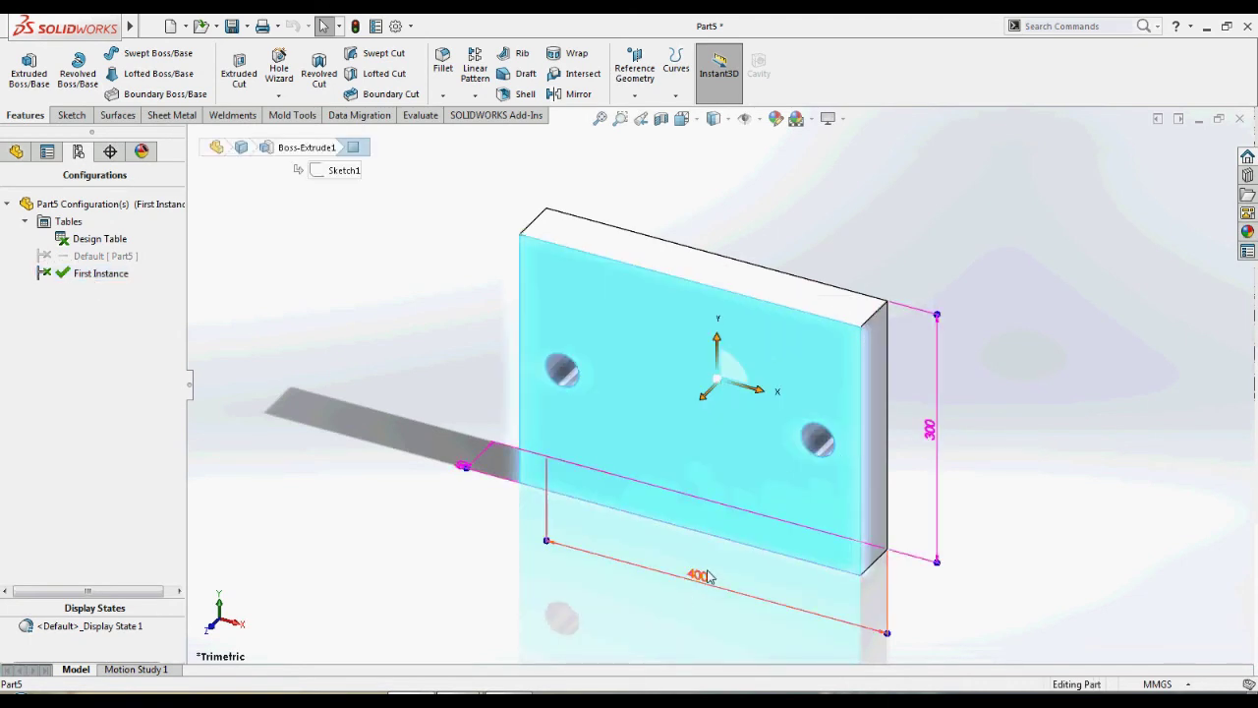
click(448, 476)
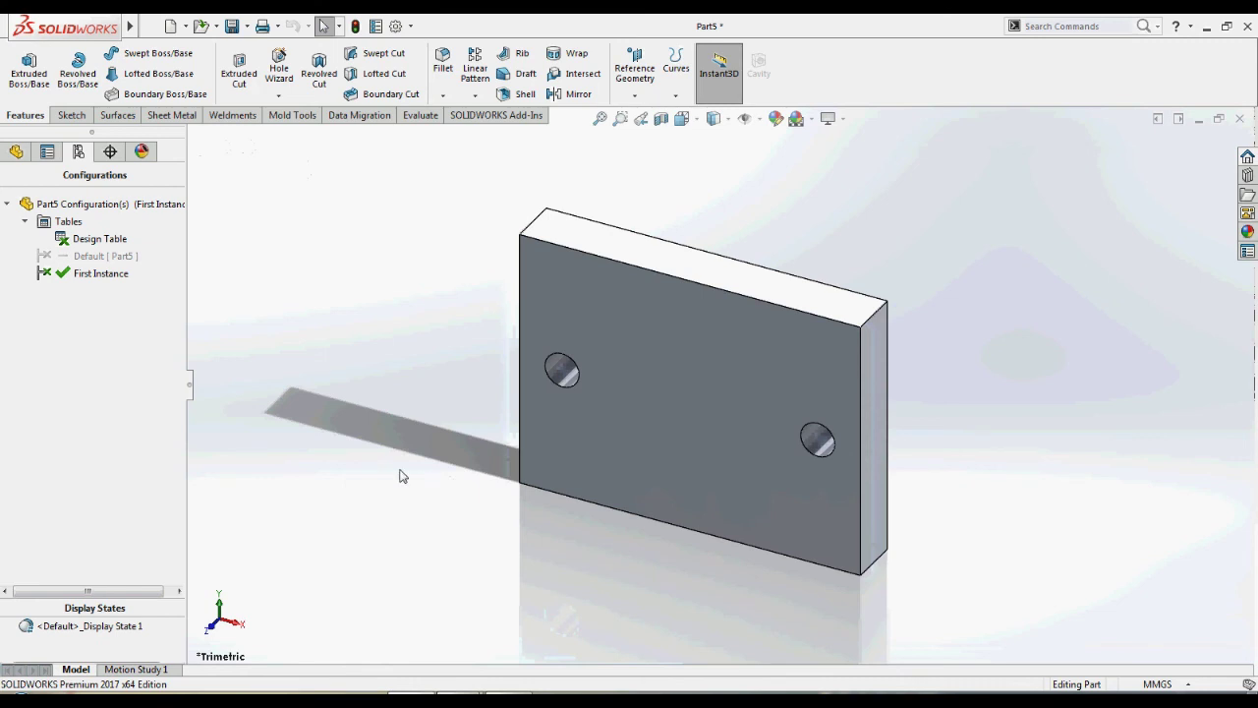
click(561, 370)
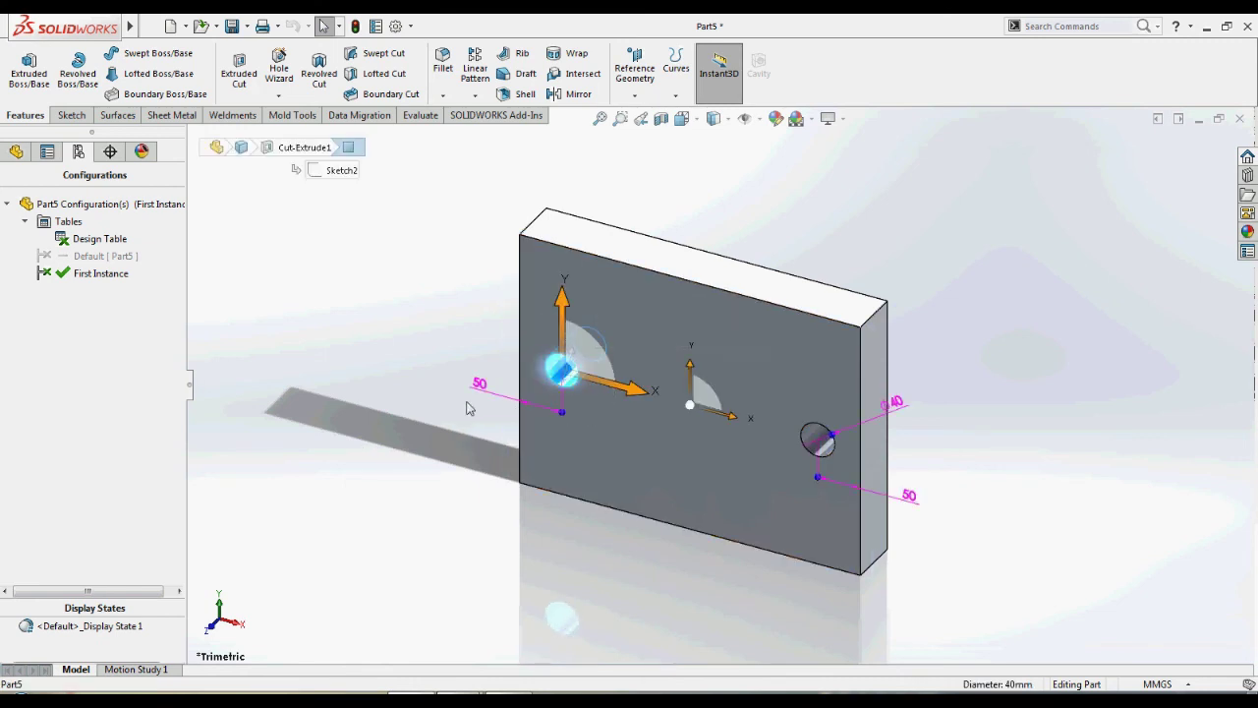
click(895, 403)
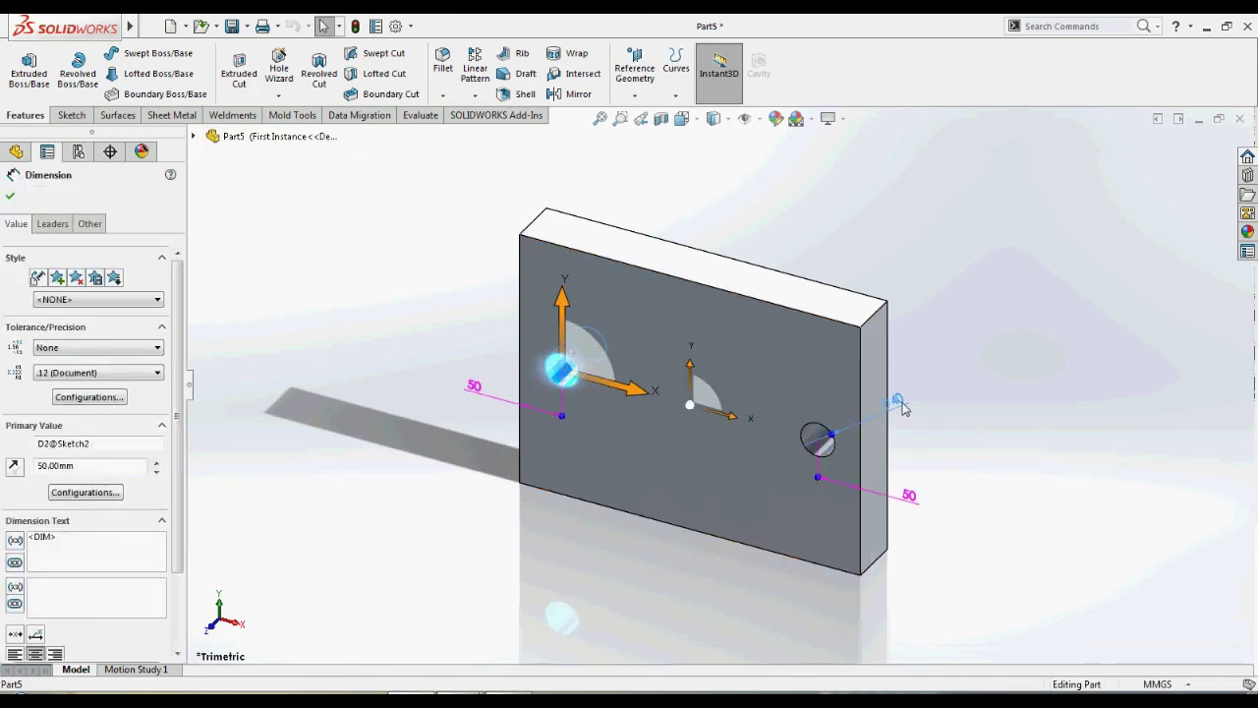
click(1077, 498)
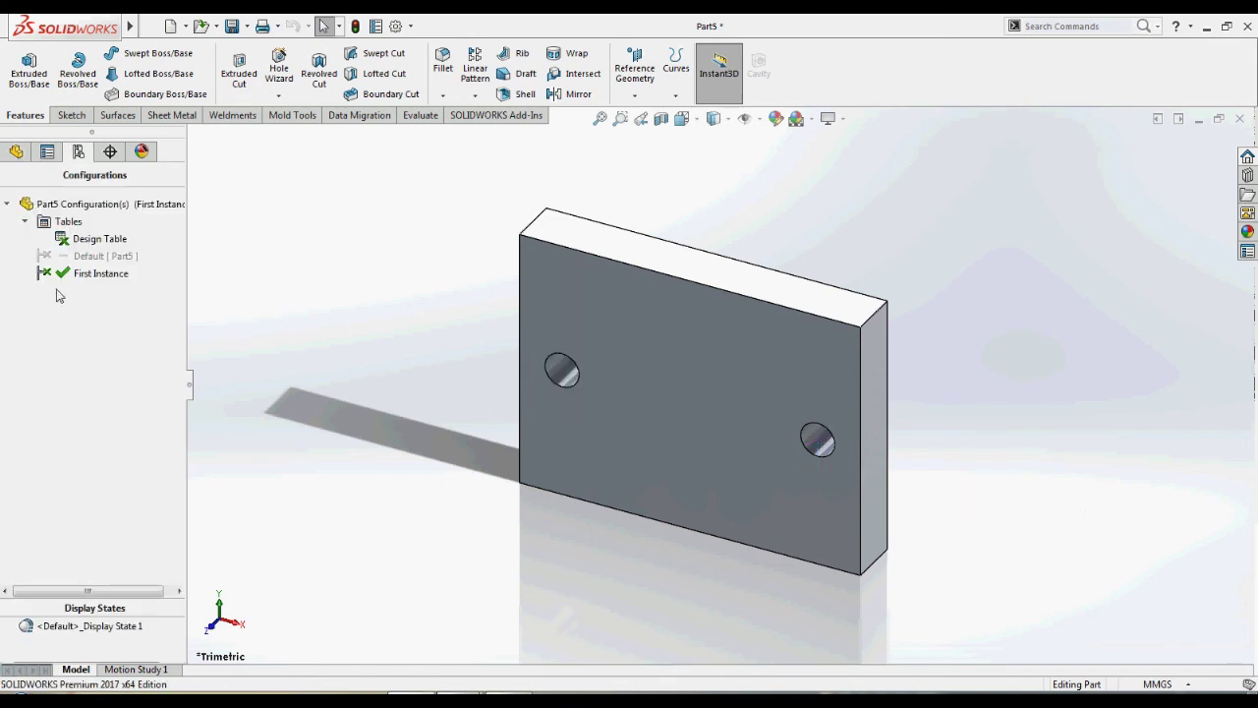
click(16, 152)
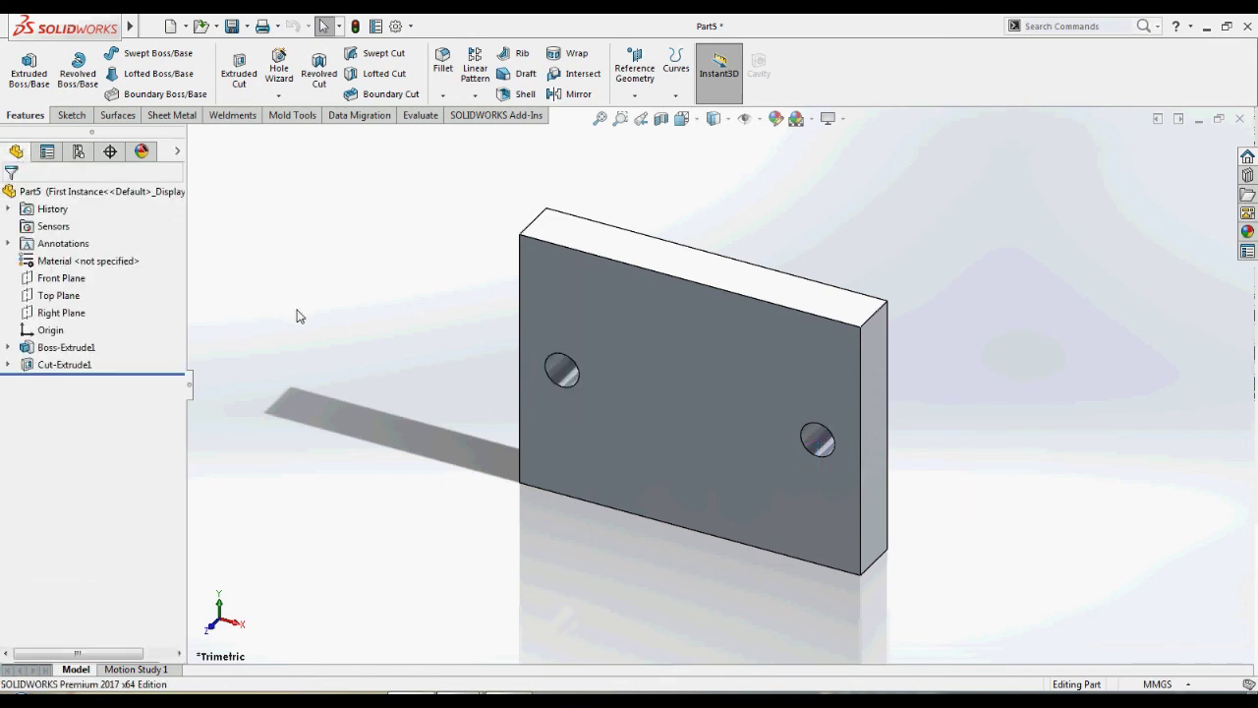